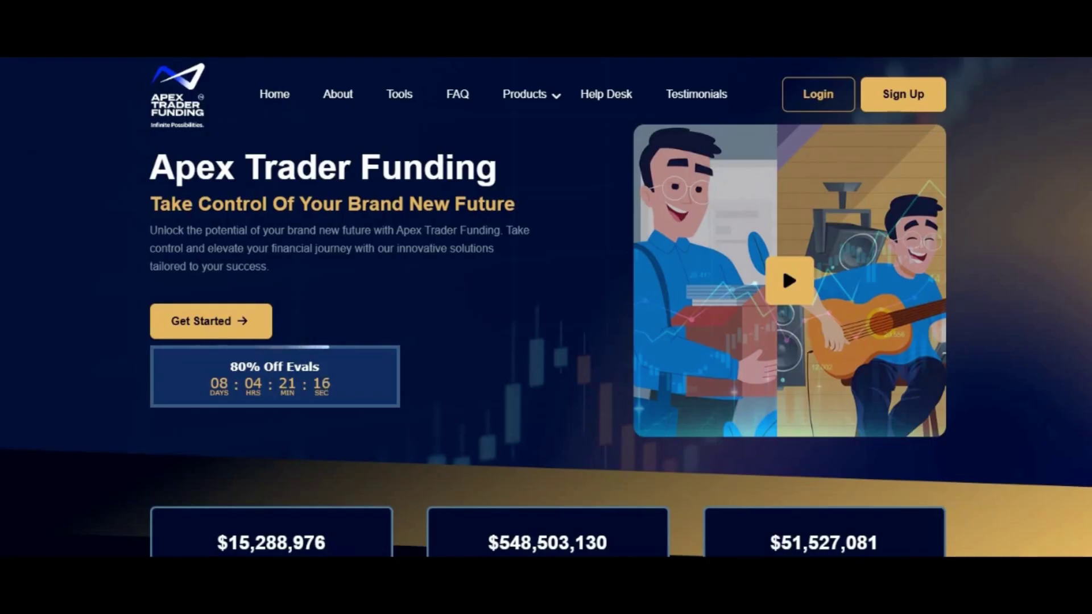
# Show the Apex Products list, then bring the 250K Full, 300K Full and 100K Static WealthCharts plan cards into view
pyautogui.click(524, 94)
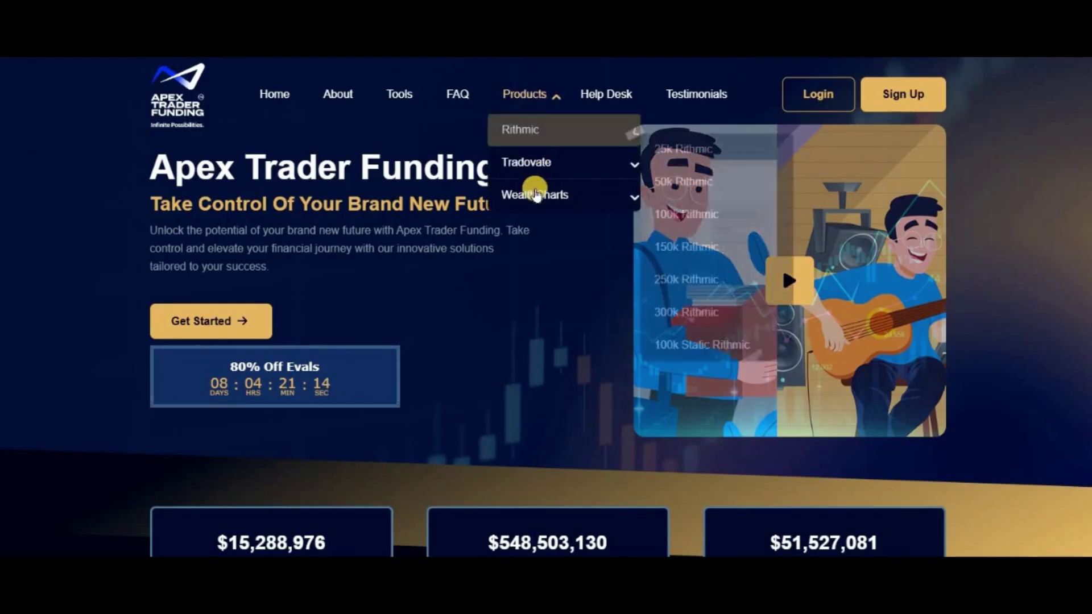
pyautogui.moveTo(535, 194)
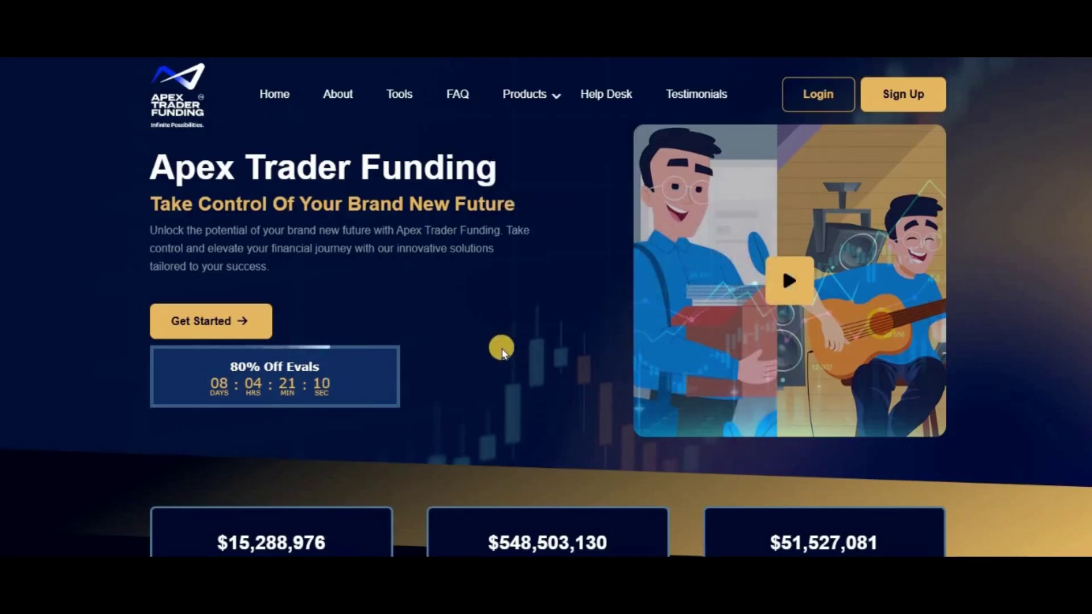
pyautogui.scroll(-20, 502, 353)
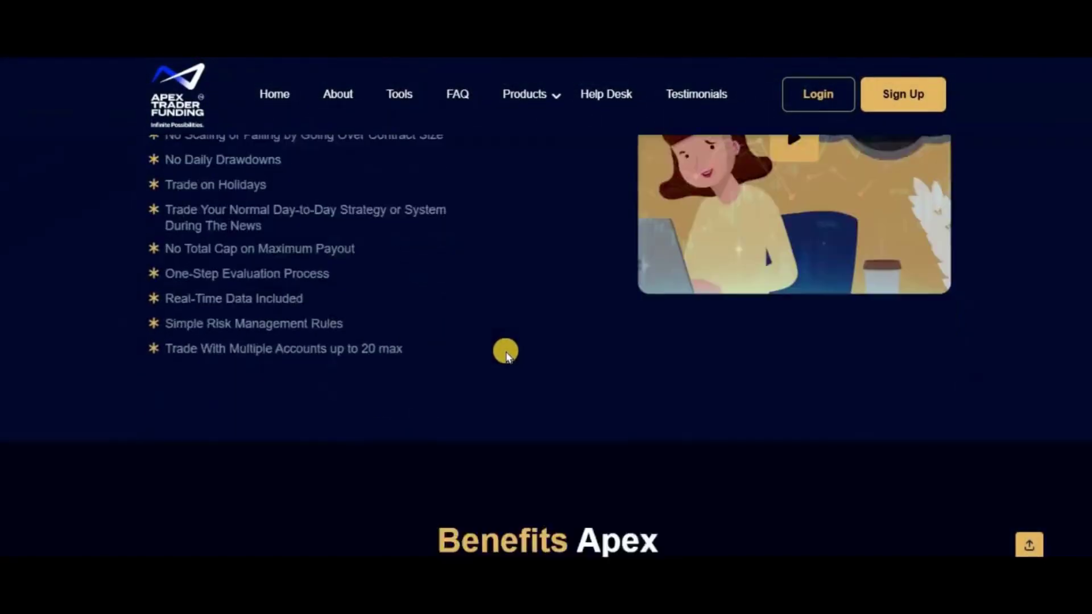
pyautogui.scroll(-20, 506, 352)
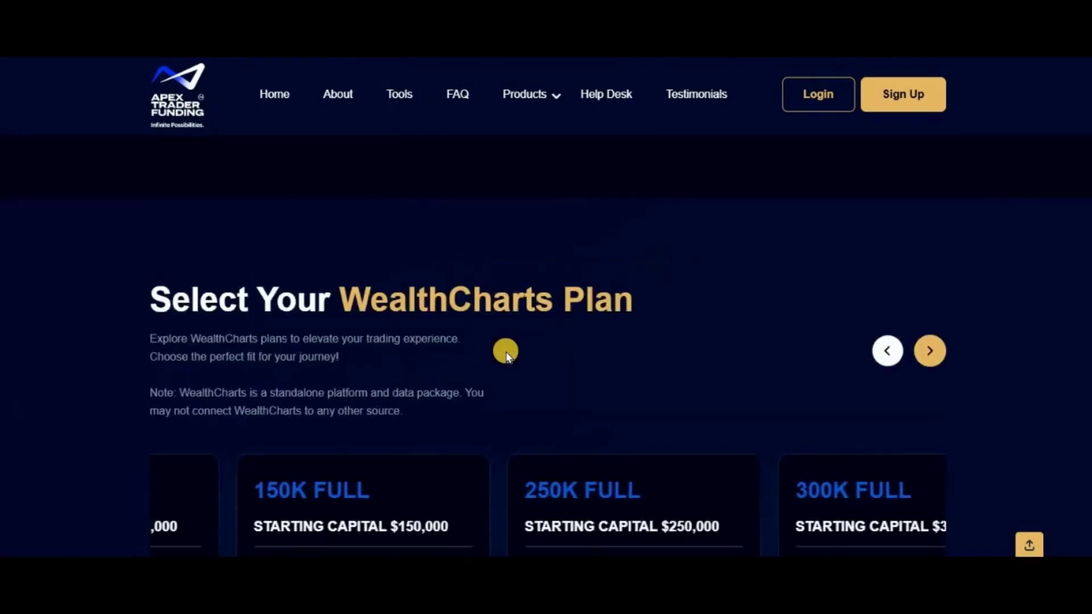
pyautogui.scroll(-3, 506, 352)
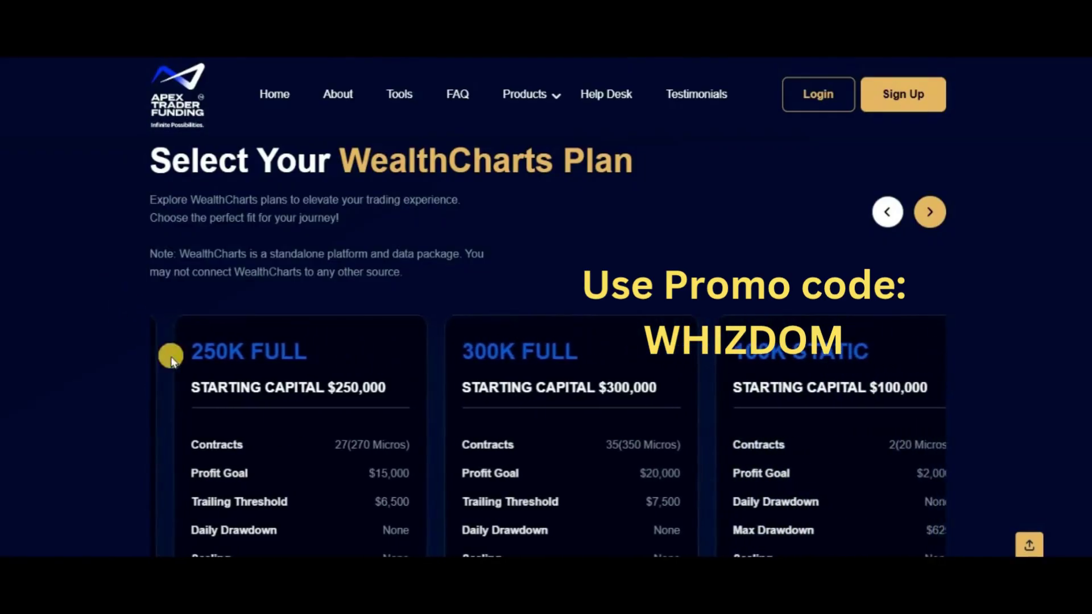
pyautogui.scroll(-4, 286, 430)
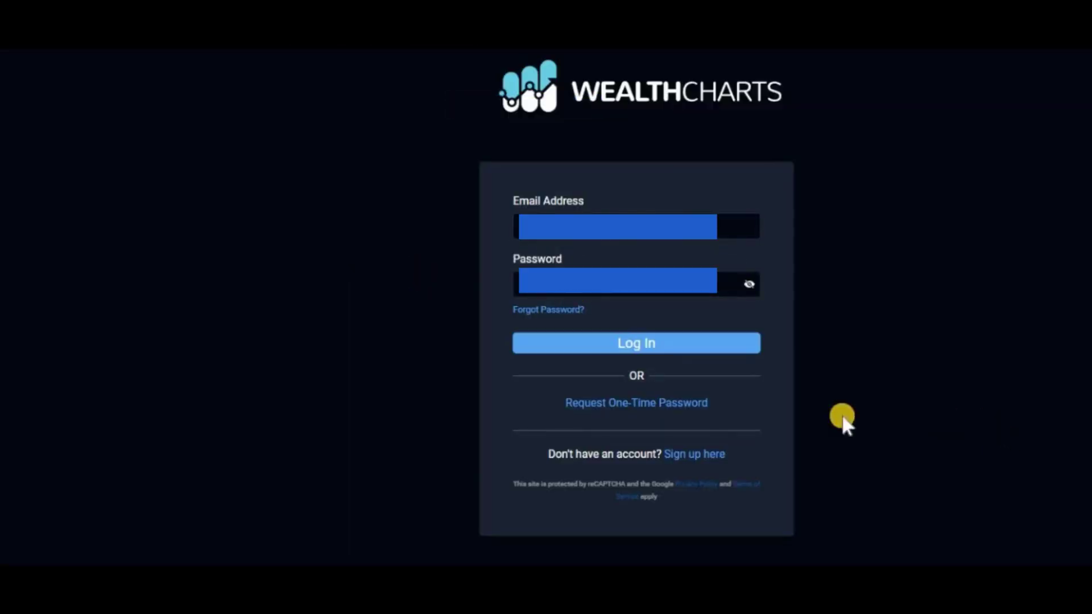
# Log in to WealthCharts with the entered e-mail and password
pyautogui.click(697, 345)
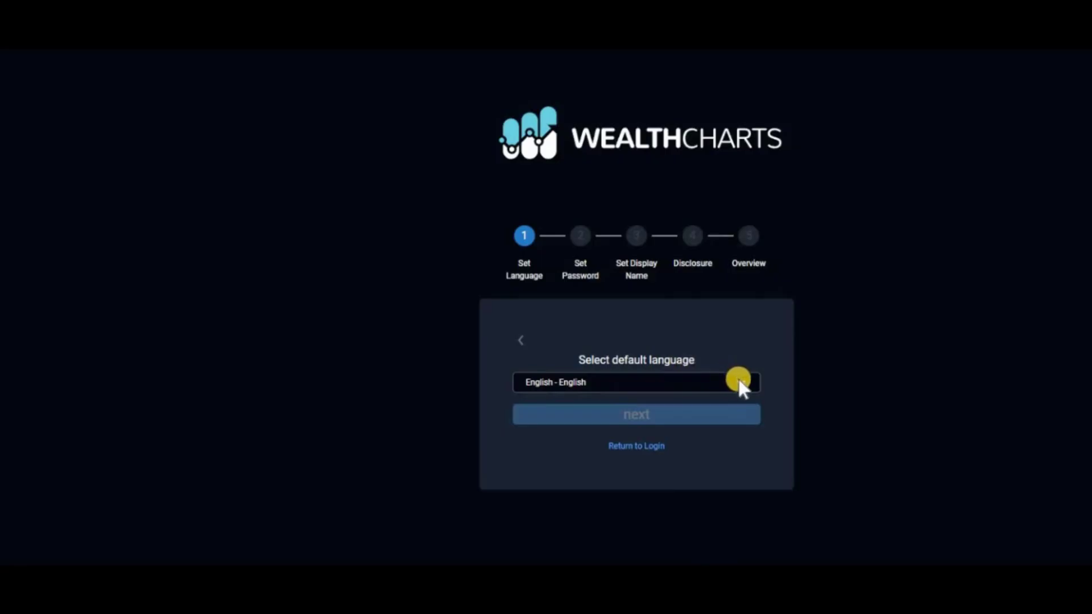
# Keep English as the default language, then enter and confirm a new account password
pyautogui.click(741, 384)
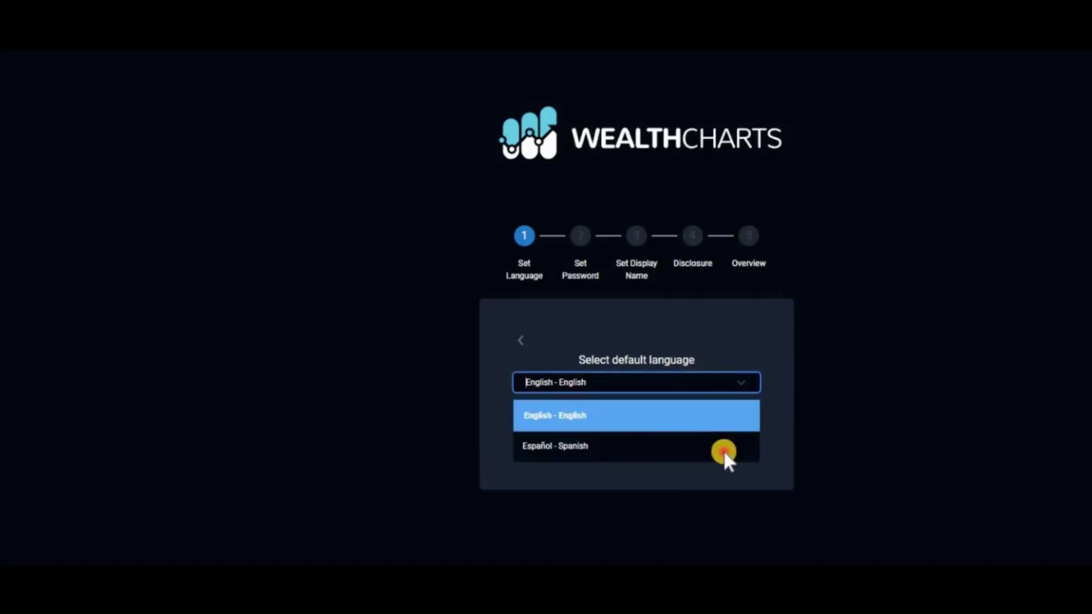
pyautogui.click(700, 424)
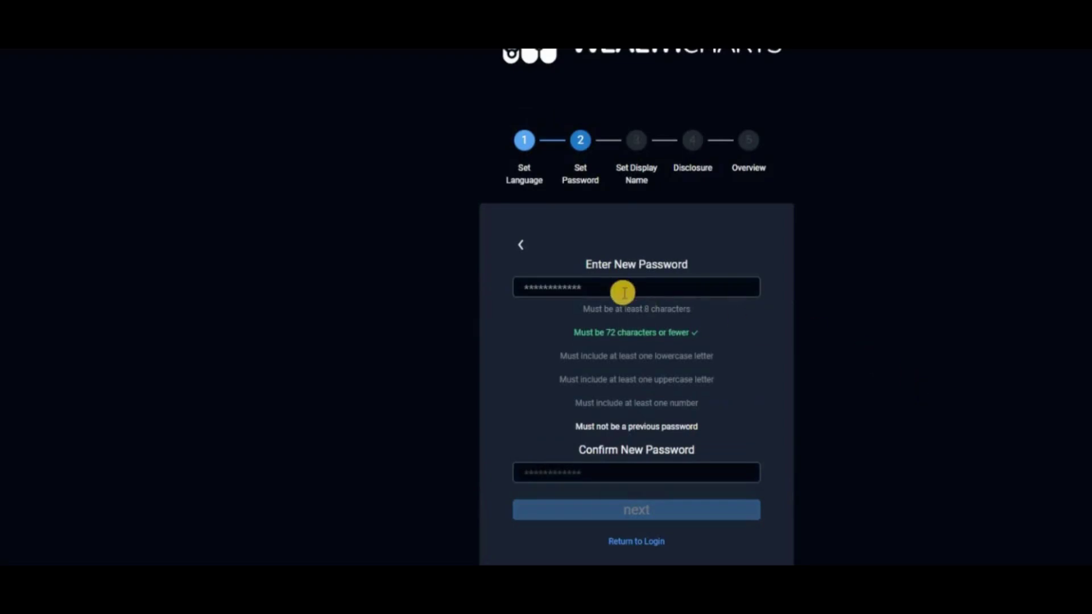
pyautogui.click(611, 286)
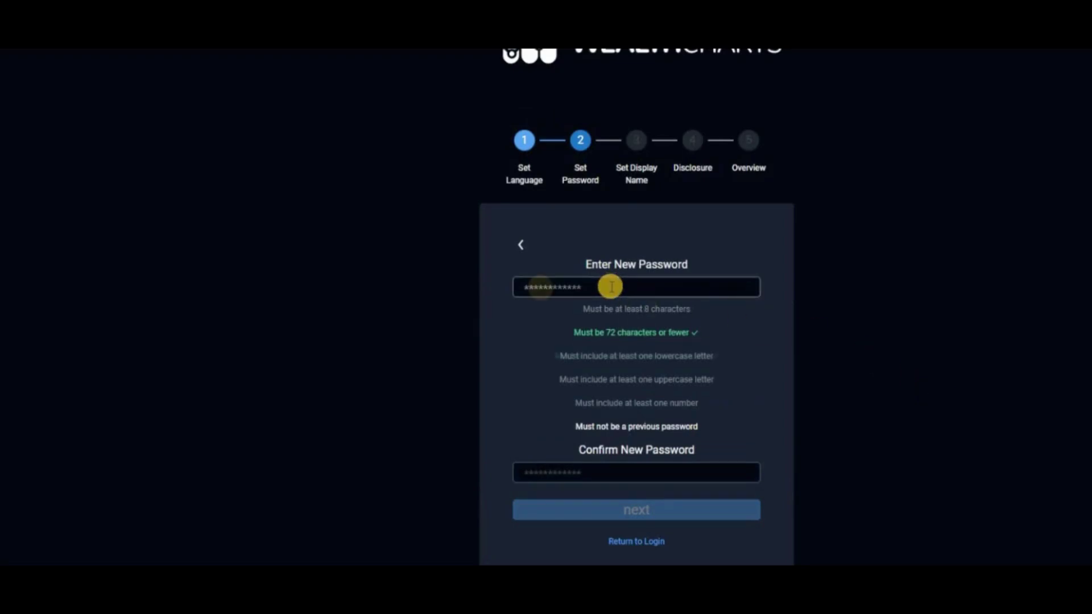
pyautogui.write('abcDef123456')
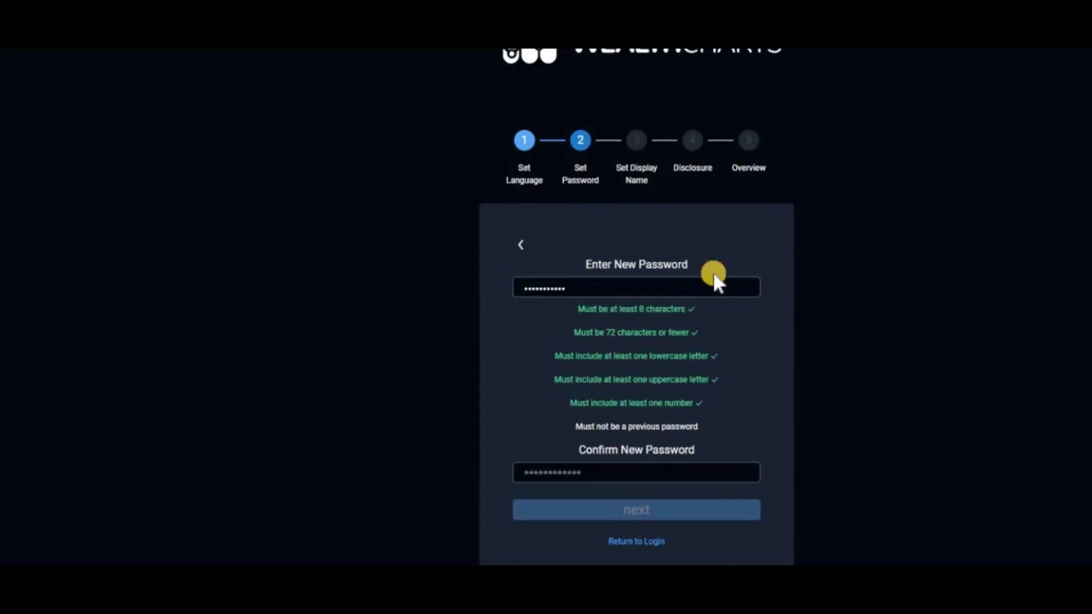
pyautogui.click(546, 476)
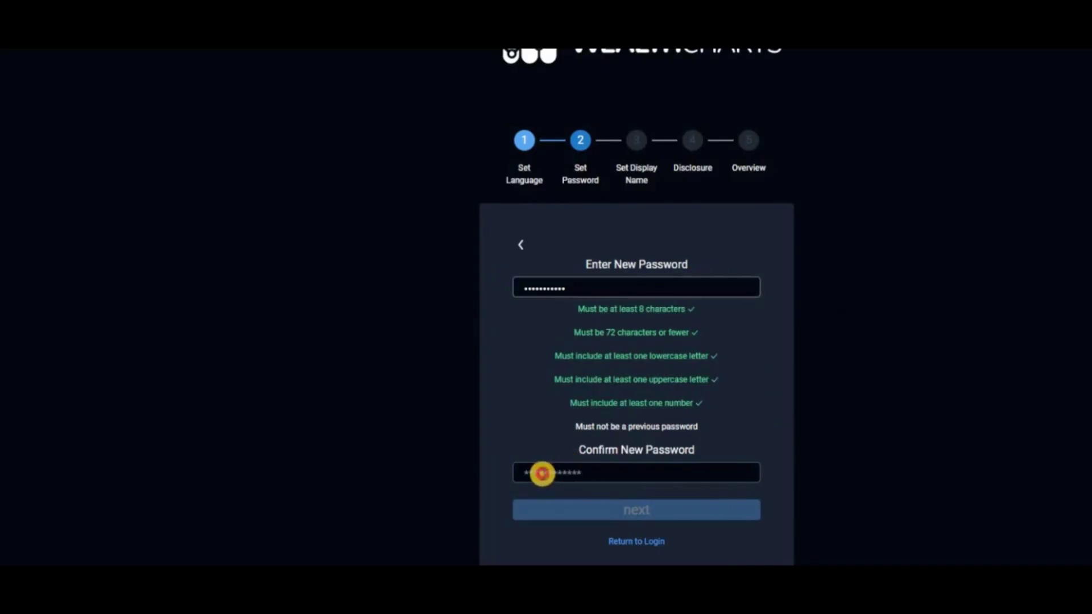
pyautogui.hotkey('ctrl', 'v')
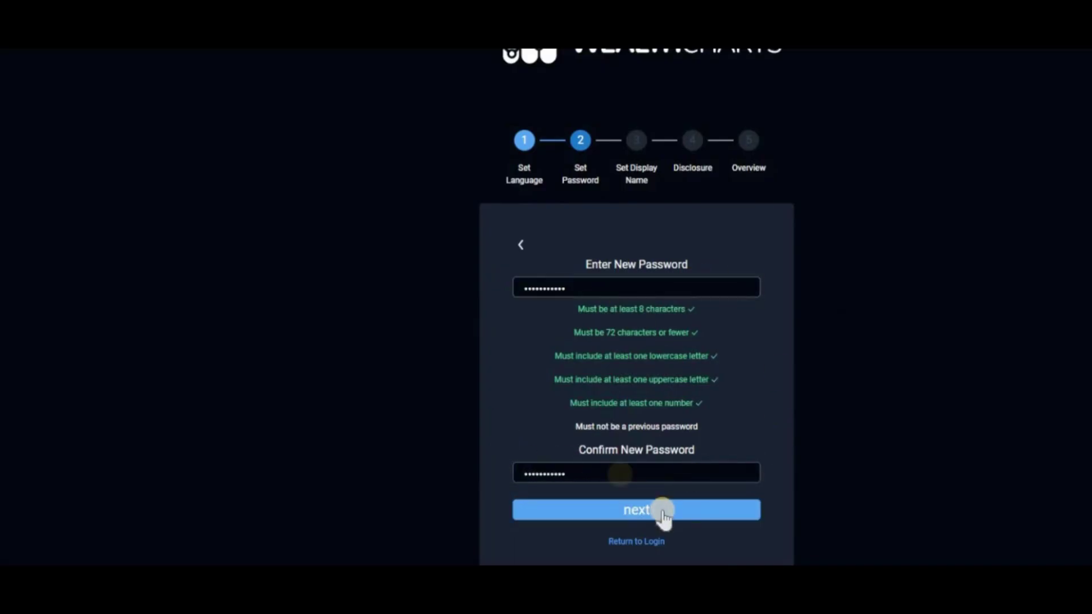
# Move past the password step and paste in the chosen display name
pyautogui.click(677, 510)
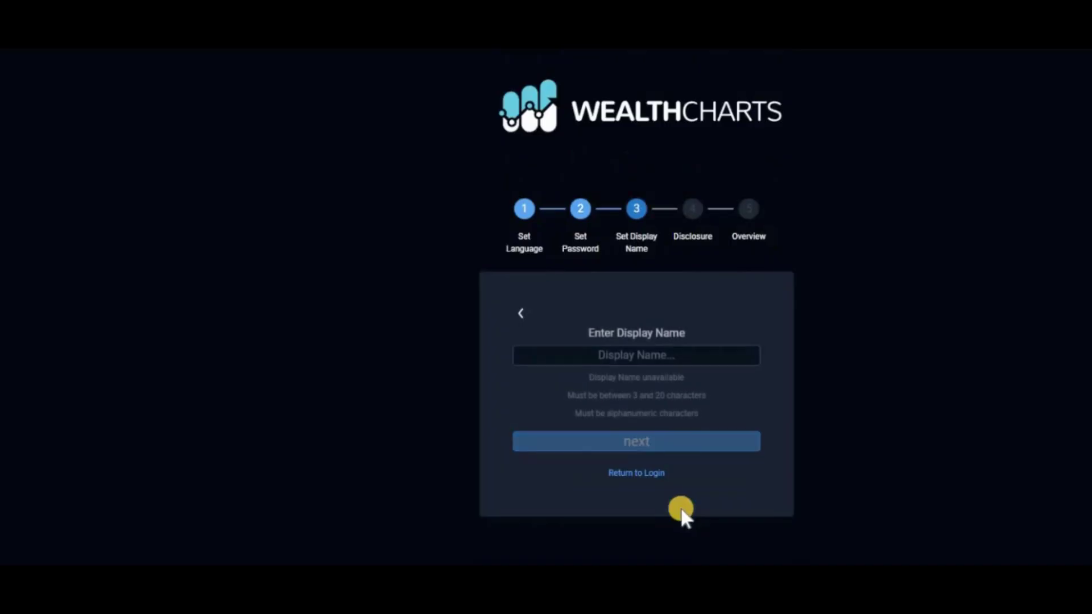
pyautogui.click(583, 354)
pyautogui.hotkey('ctrl', 'v')
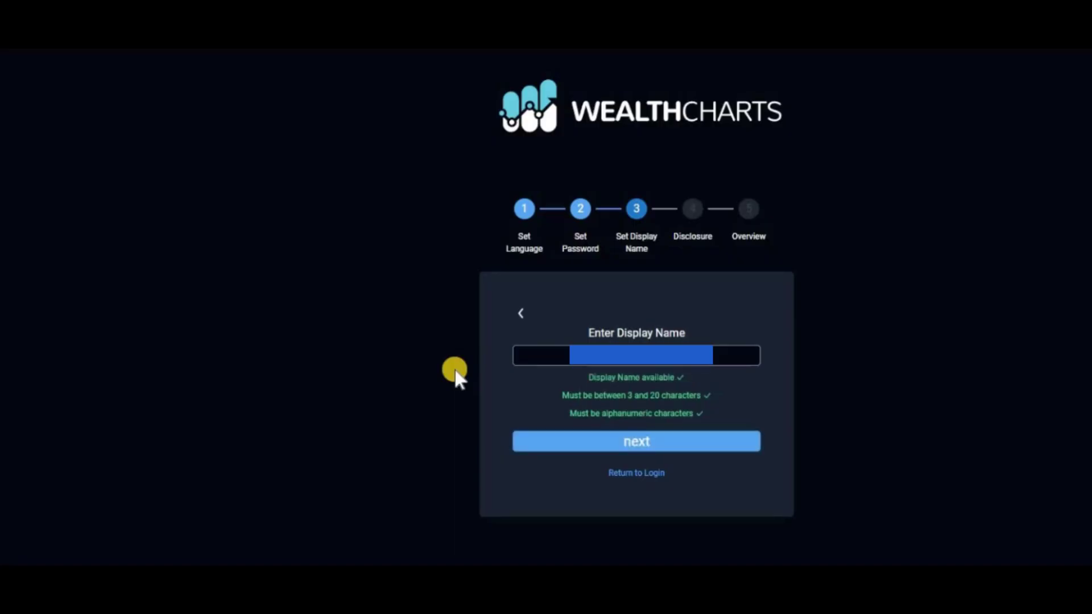
pyautogui.click(623, 441)
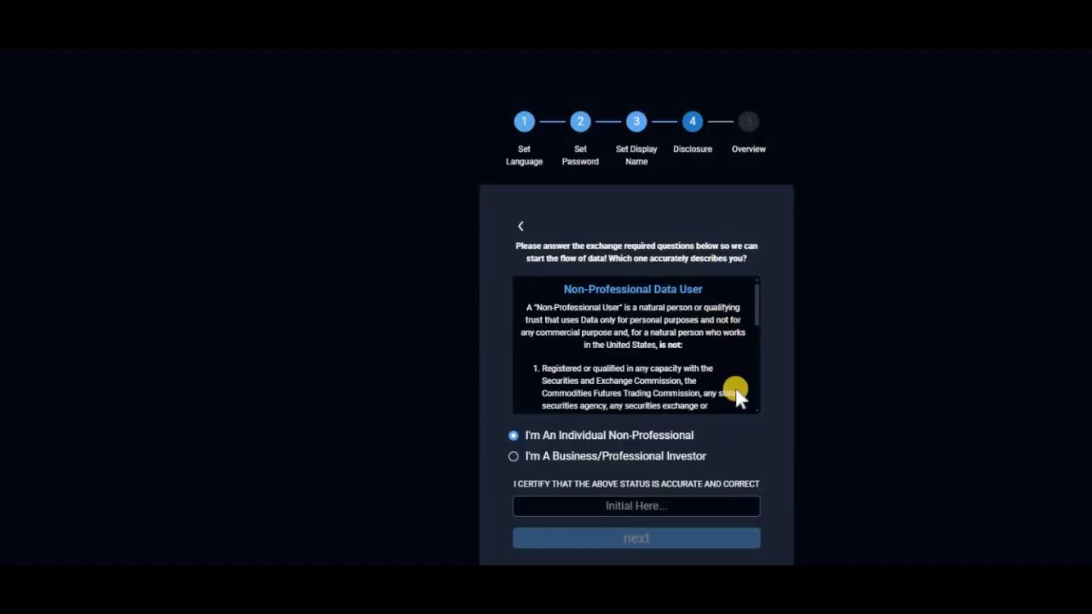
# Certify Individual Non-Professional status with your initials and submit the disclosure
pyautogui.click(645, 506)
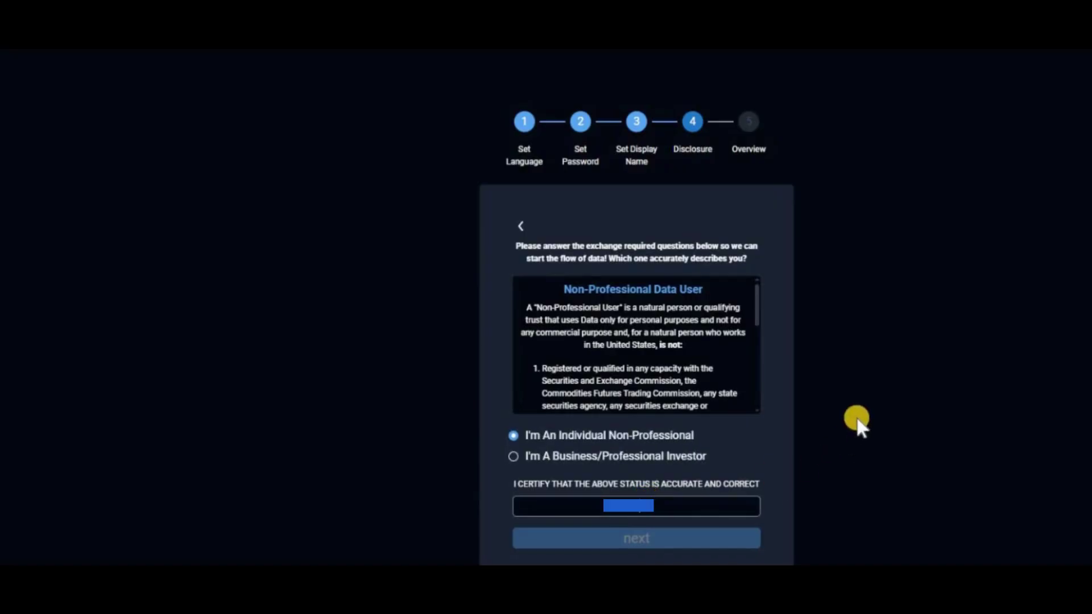
pyautogui.write('JS')
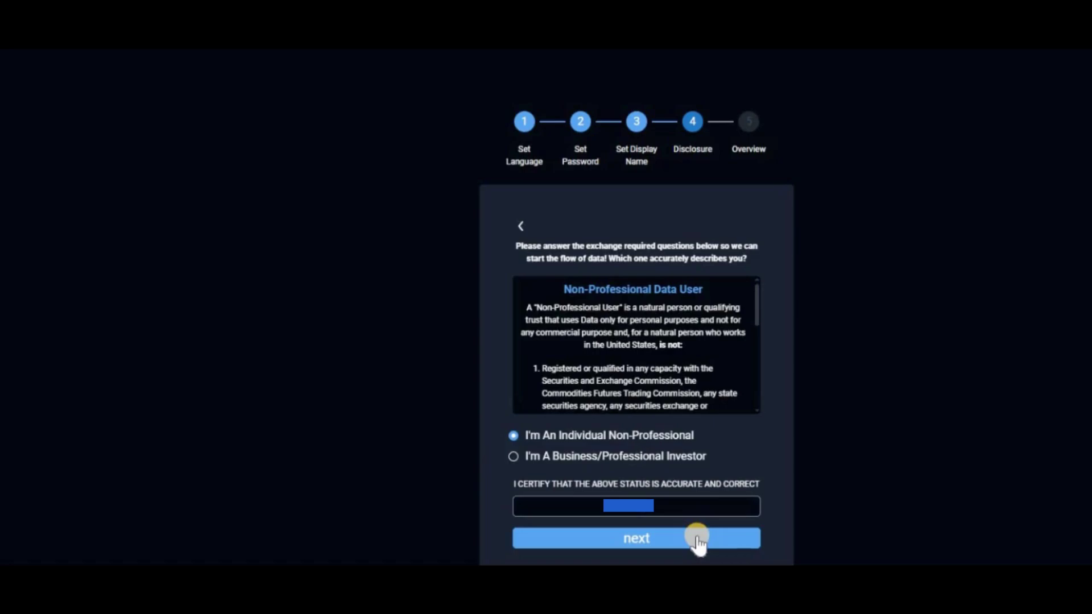
pyautogui.click(698, 541)
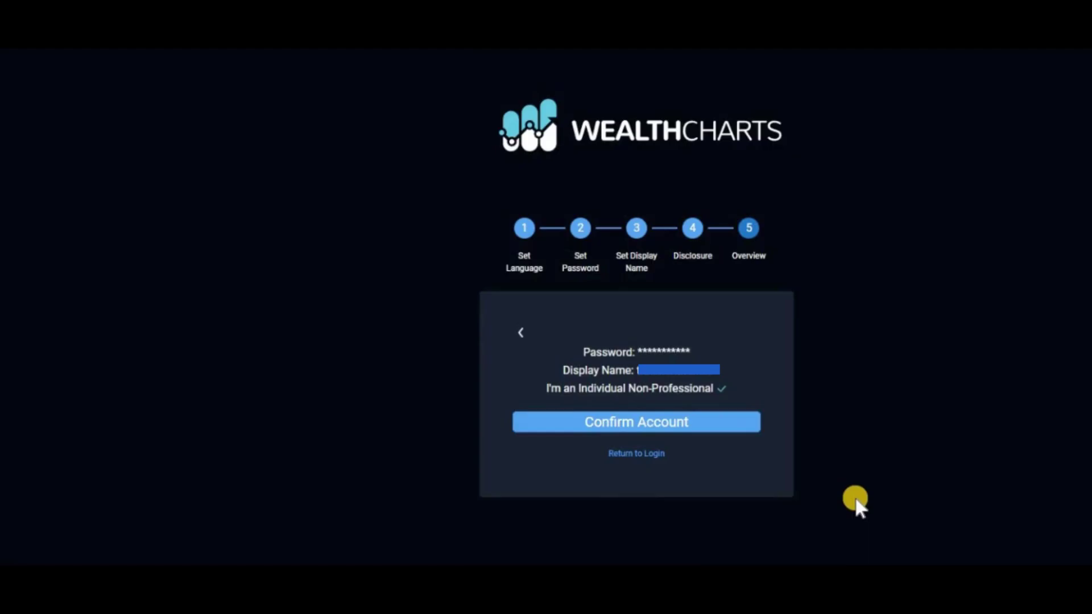
# Confirm the new WealthCharts account and log back in to load the platform
pyautogui.click(676, 426)
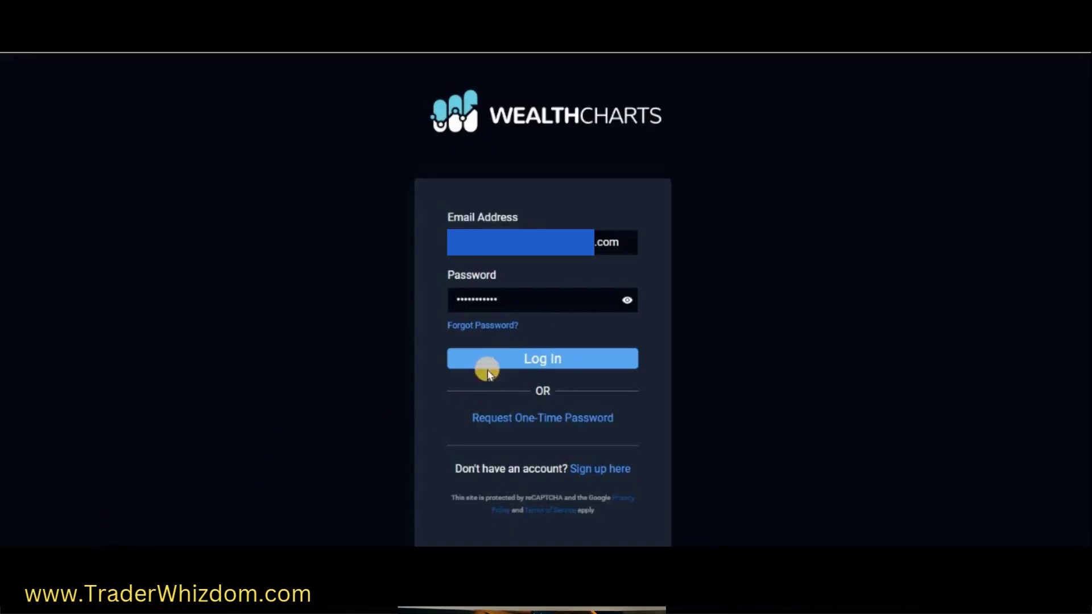
pyautogui.click(525, 361)
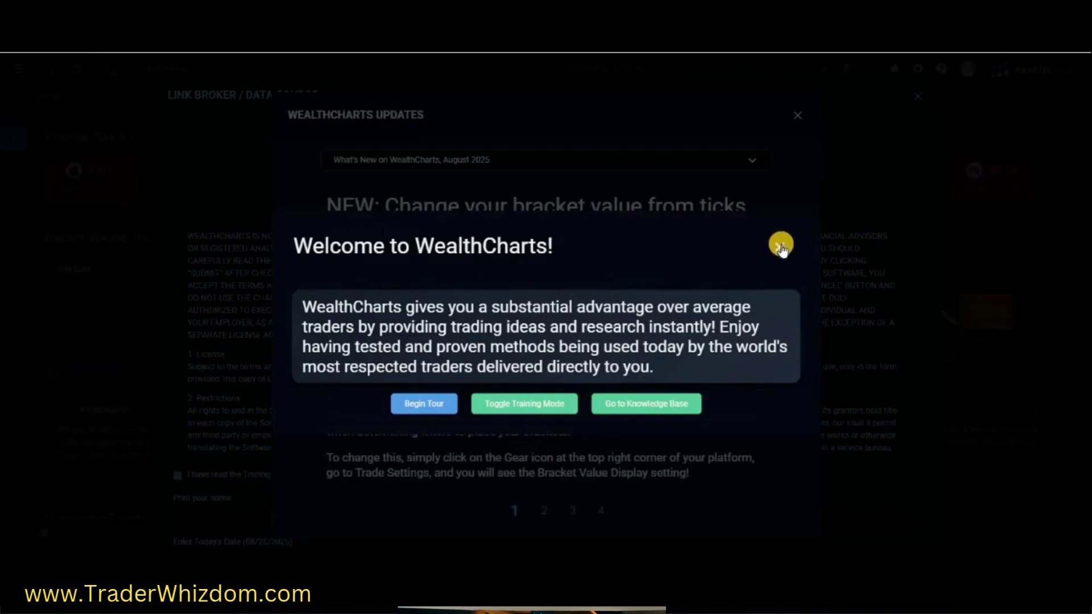
# Dismiss the Welcome message, page to the next update announcement, and close WealthCharts Updates
pyautogui.click(781, 246)
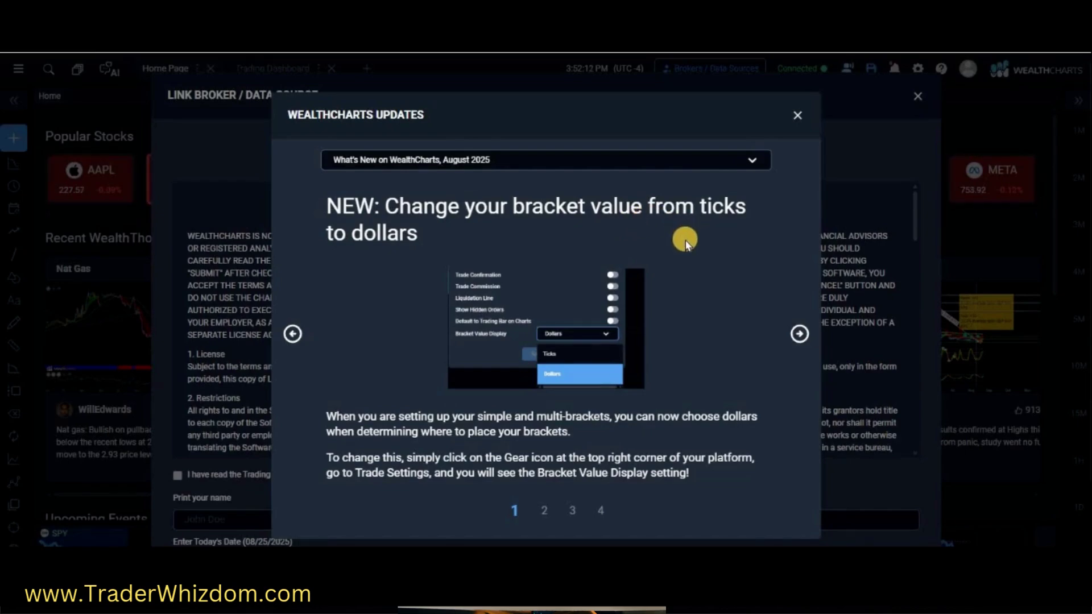
pyautogui.click(801, 333)
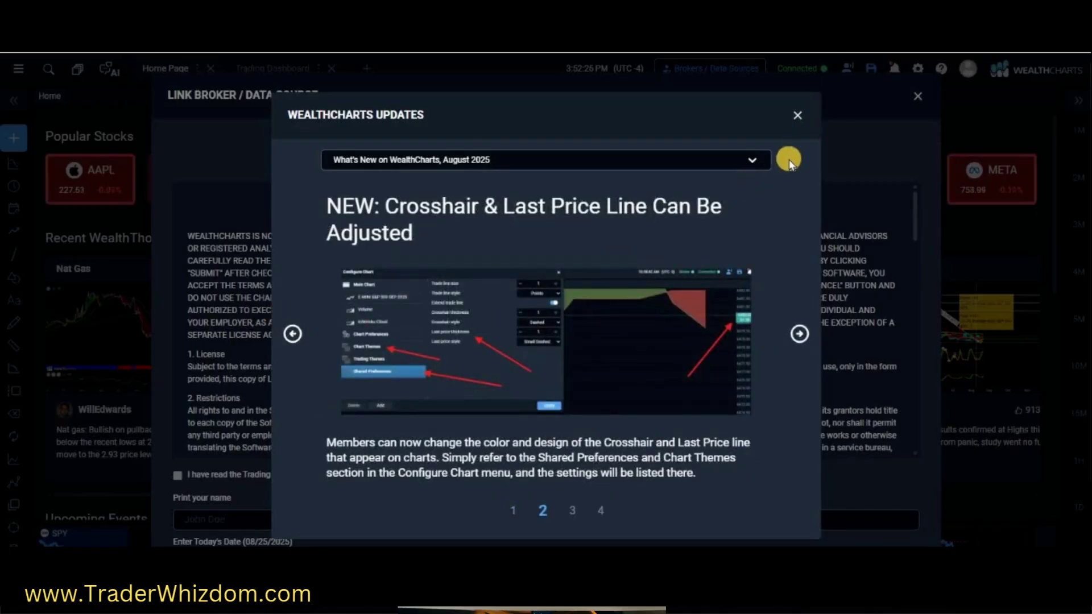
pyautogui.click(799, 115)
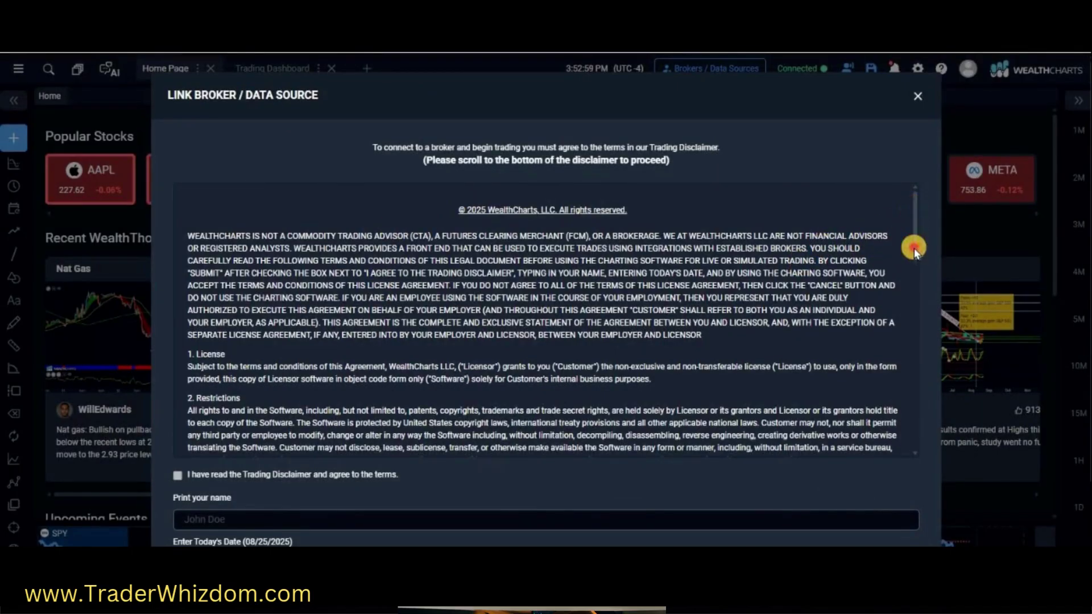
# Agree to the trading disclaimer, sign with your name and date 08/25/2025, and submit it
pyautogui.moveTo(910, 249); pyautogui.dragTo(909, 460)
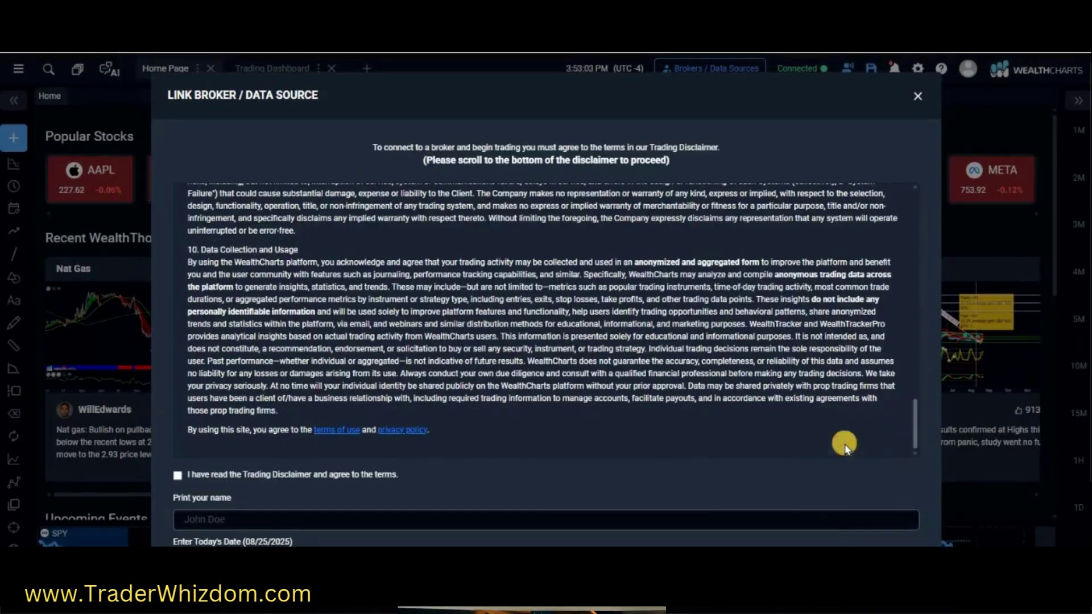
pyautogui.click(177, 475)
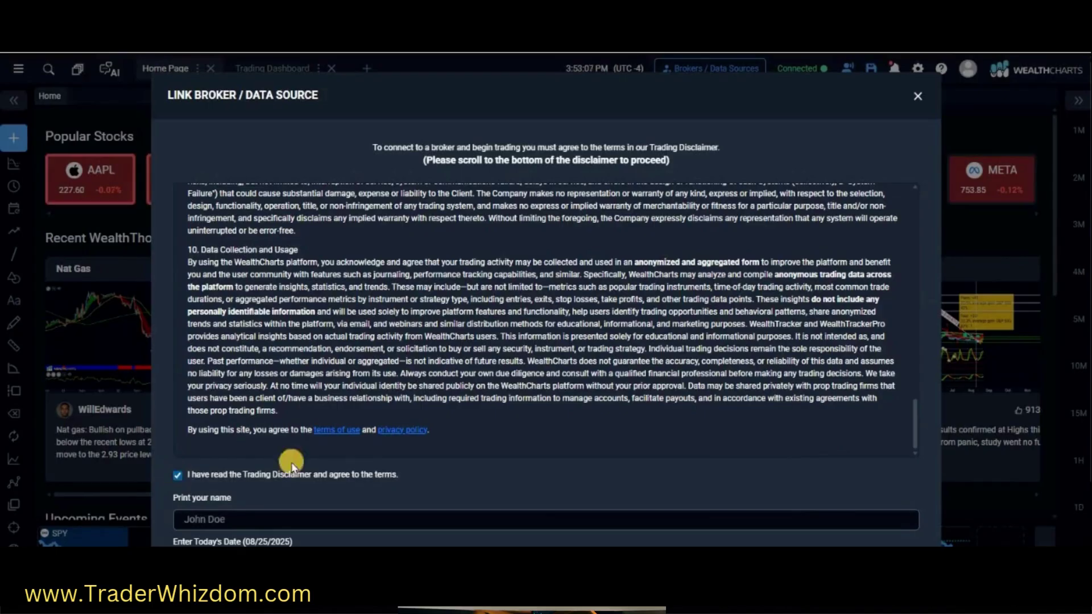
pyautogui.scroll(-2, 436, 436)
pyautogui.click(366, 449)
pyautogui.scroll(-1, 285, 454)
pyautogui.click(245, 453)
pyautogui.write('08/25/2025')
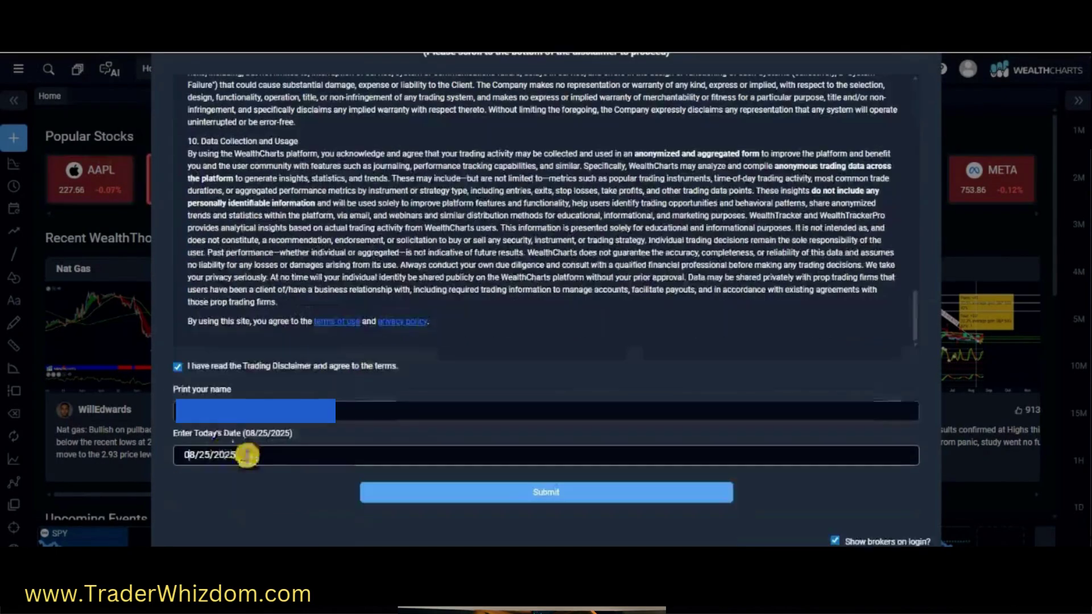
pyautogui.click(444, 495)
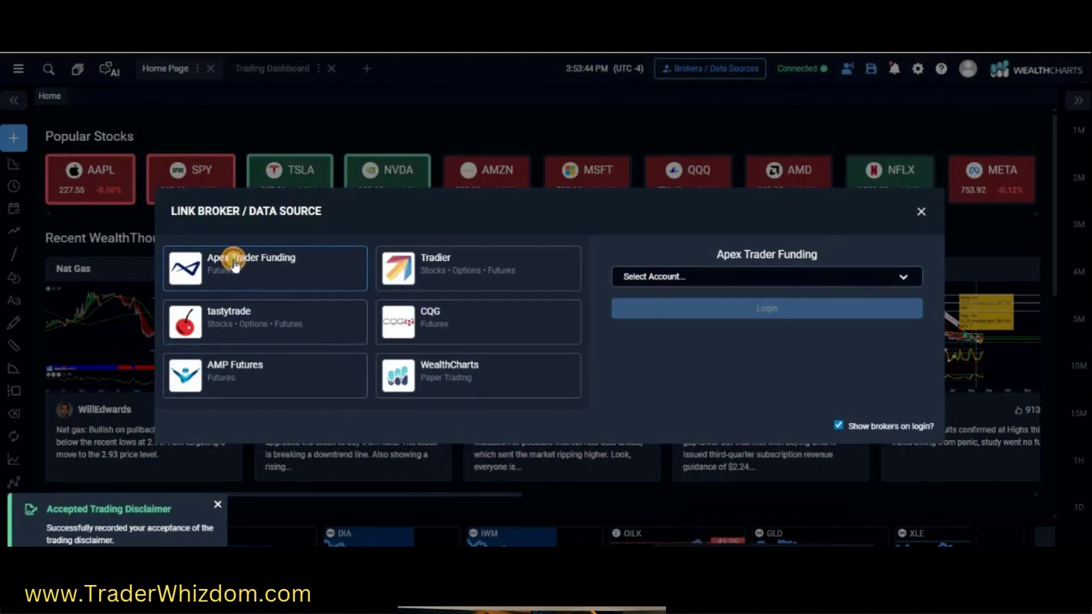
# Choose the first Apex Trader Funding account and log in with it
pyautogui.click(903, 275)
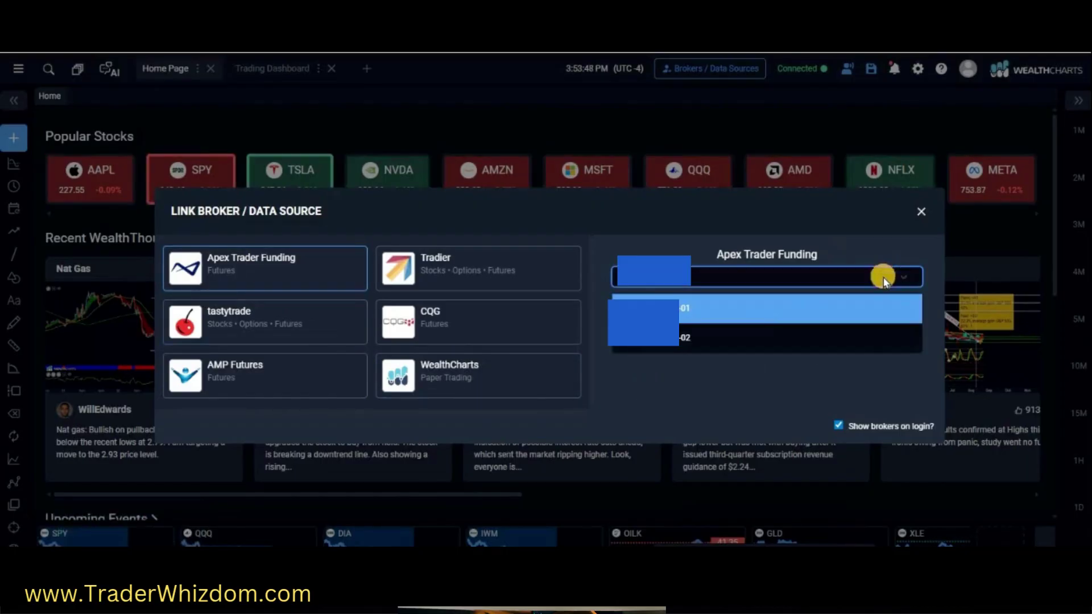
pyautogui.click(715, 310)
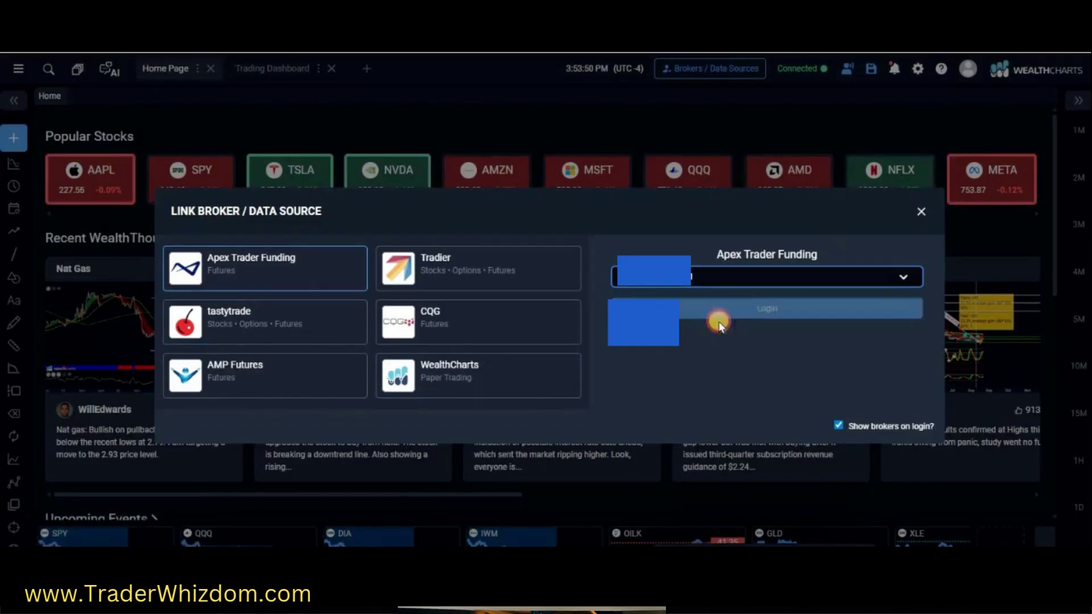
pyautogui.click(728, 308)
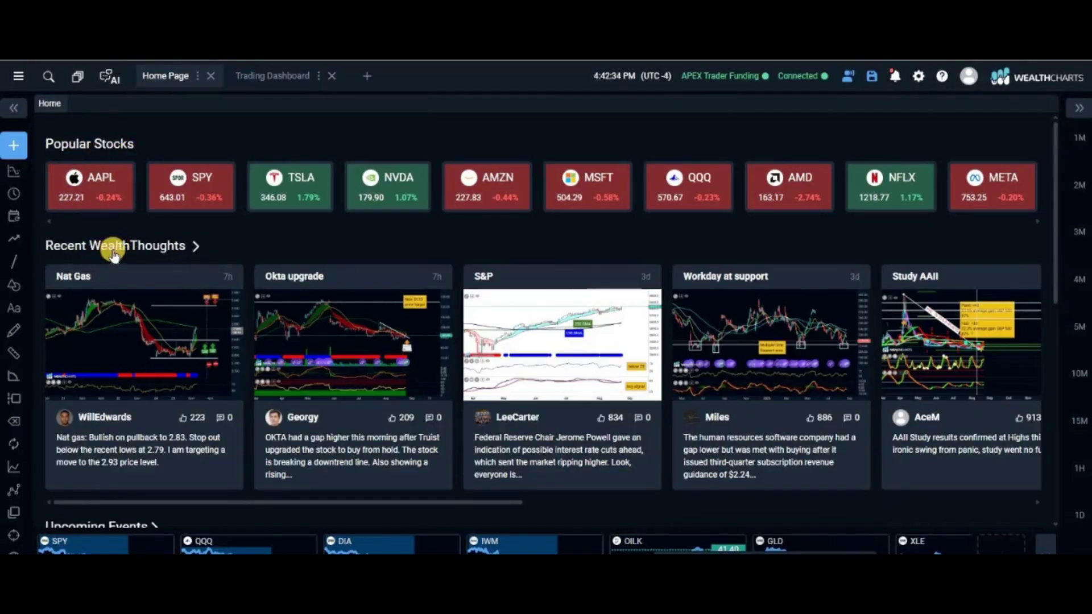
pyautogui.scroll(-4, 142, 273)
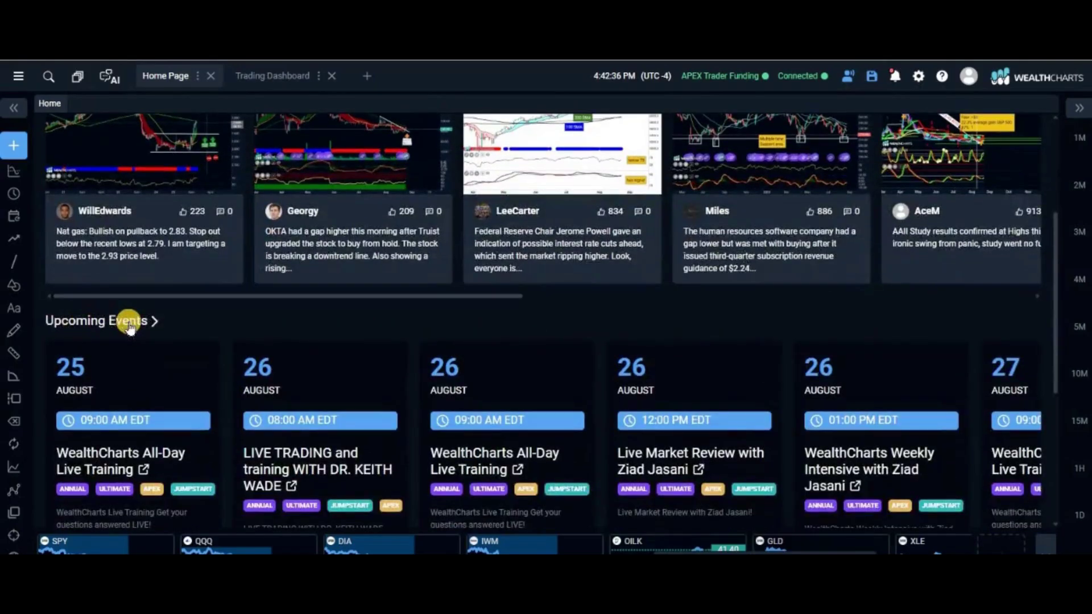
pyautogui.scroll(-1, 104, 337)
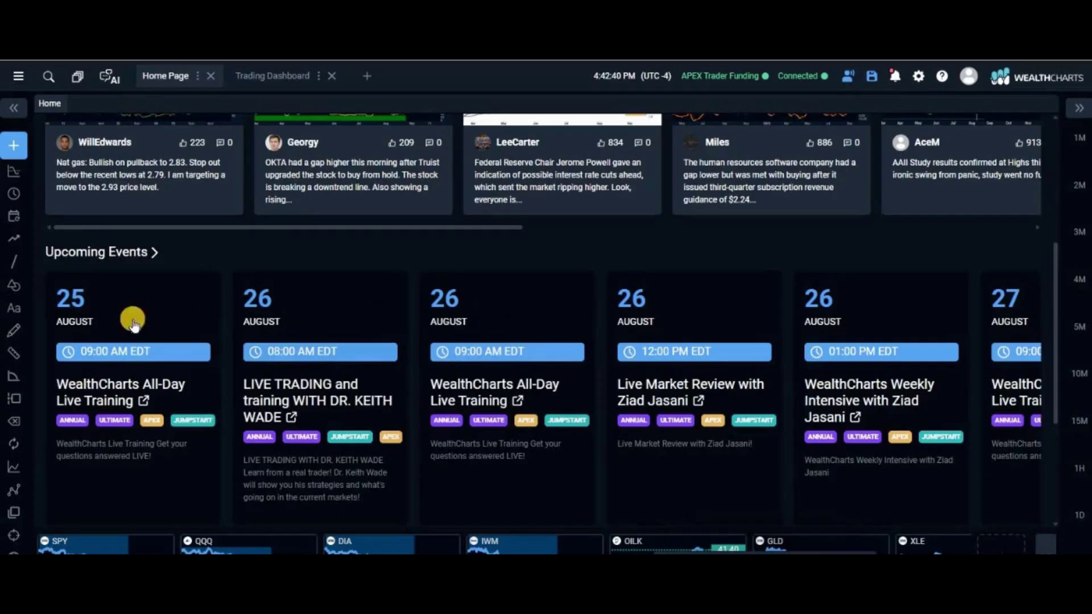
pyautogui.scroll(5, 220, 322)
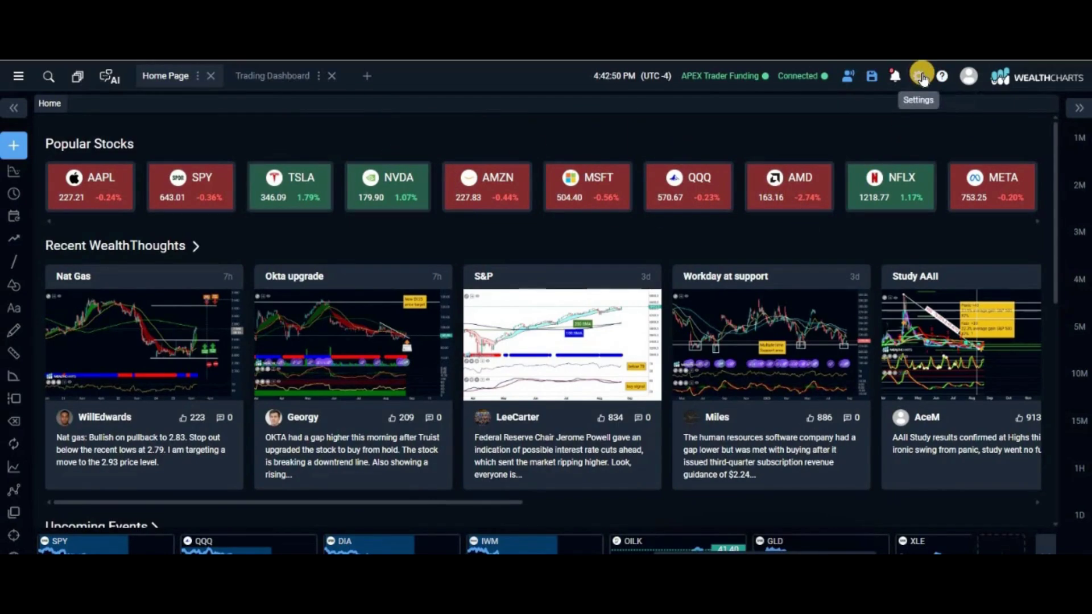
pyautogui.click(922, 76)
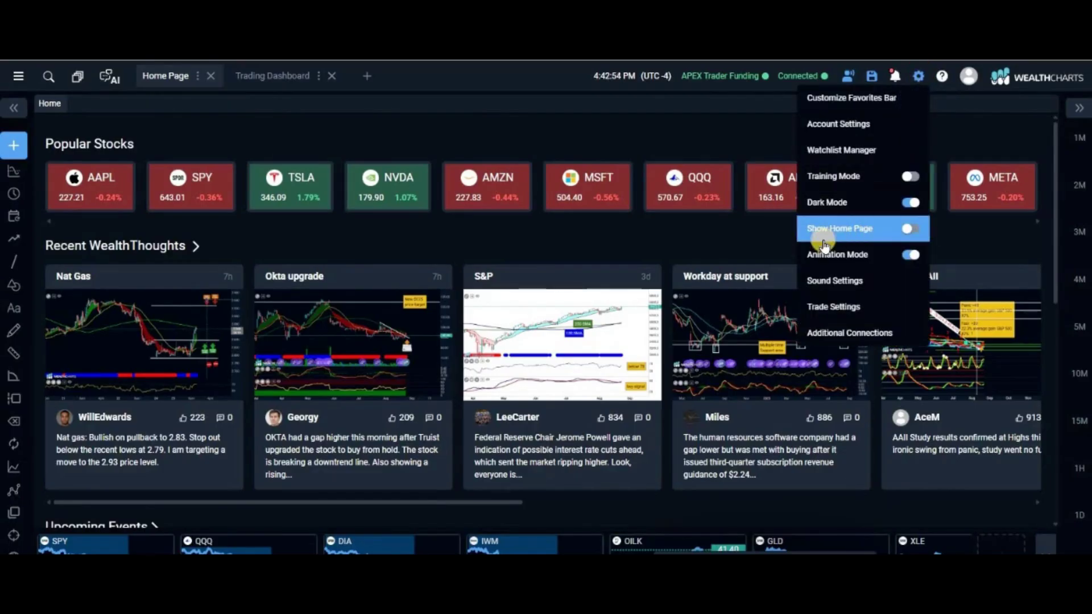
pyautogui.click(903, 249)
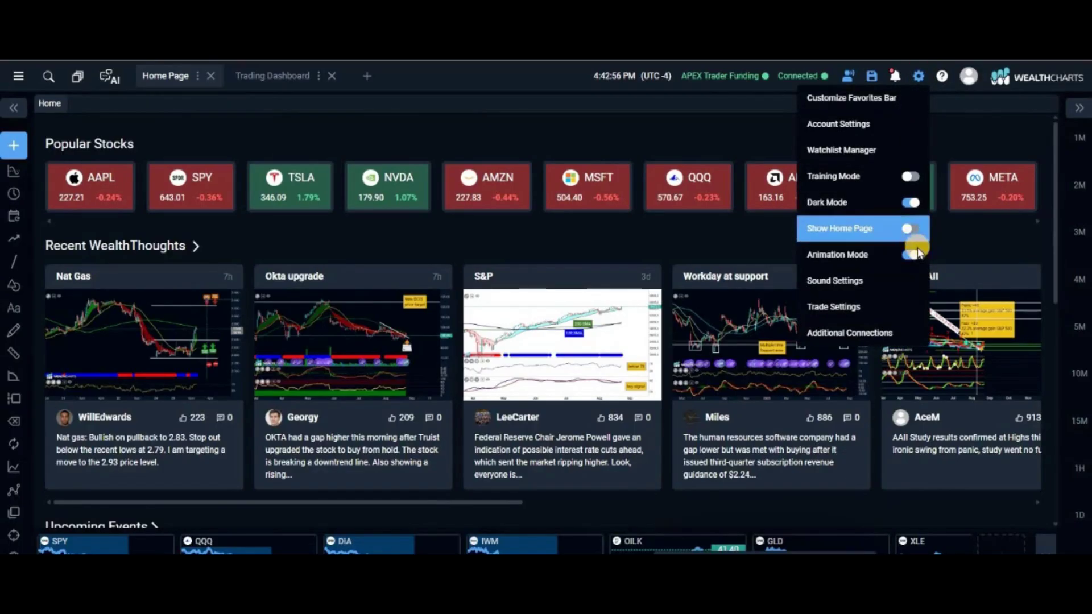
pyautogui.click(910, 229)
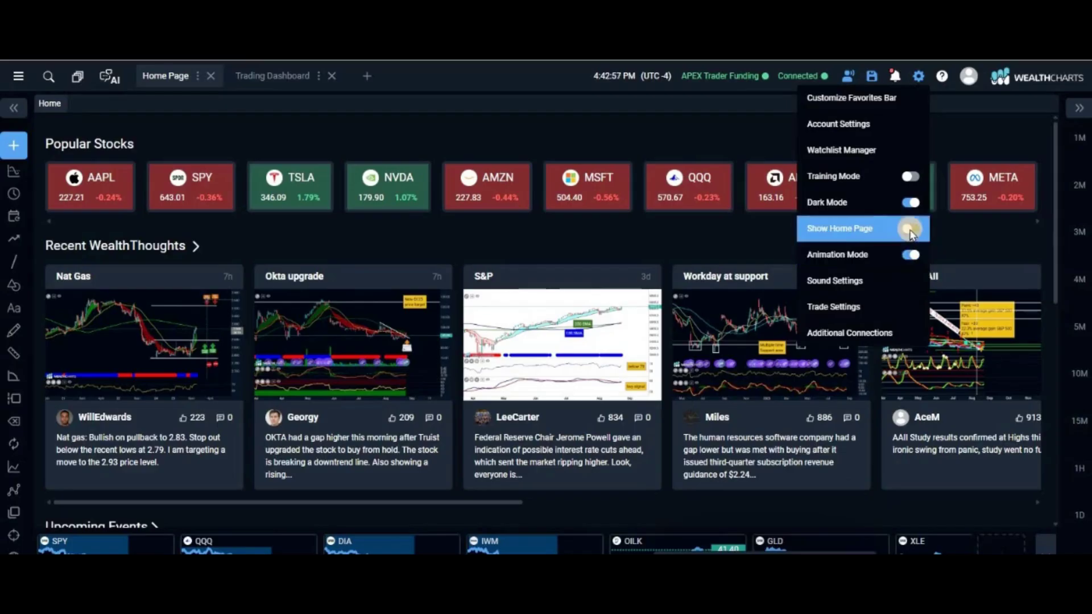
pyautogui.click(594, 123)
pyautogui.click(283, 176)
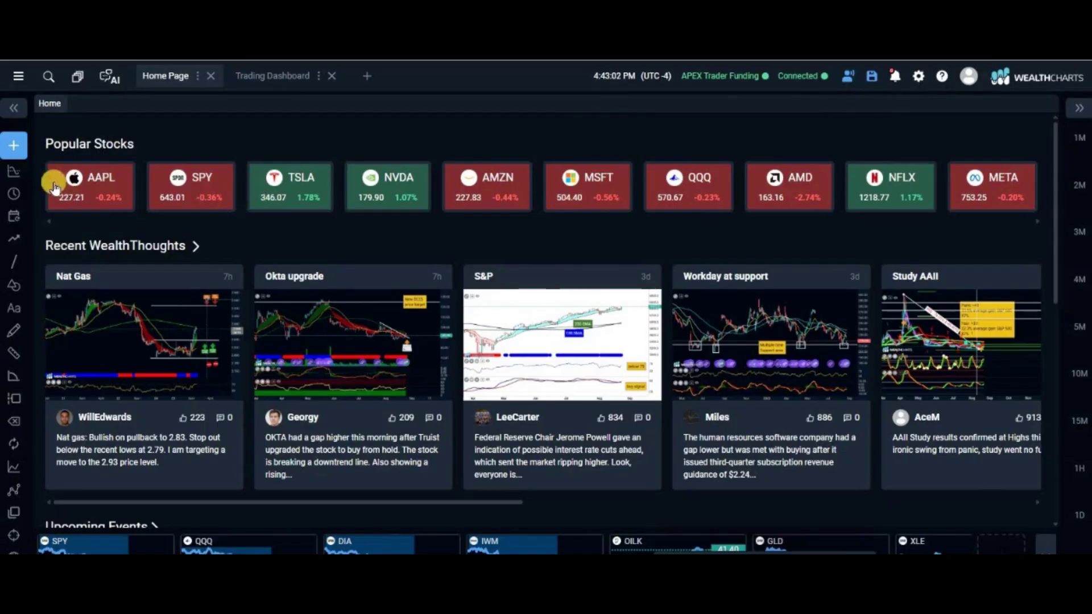
pyautogui.click(13, 146)
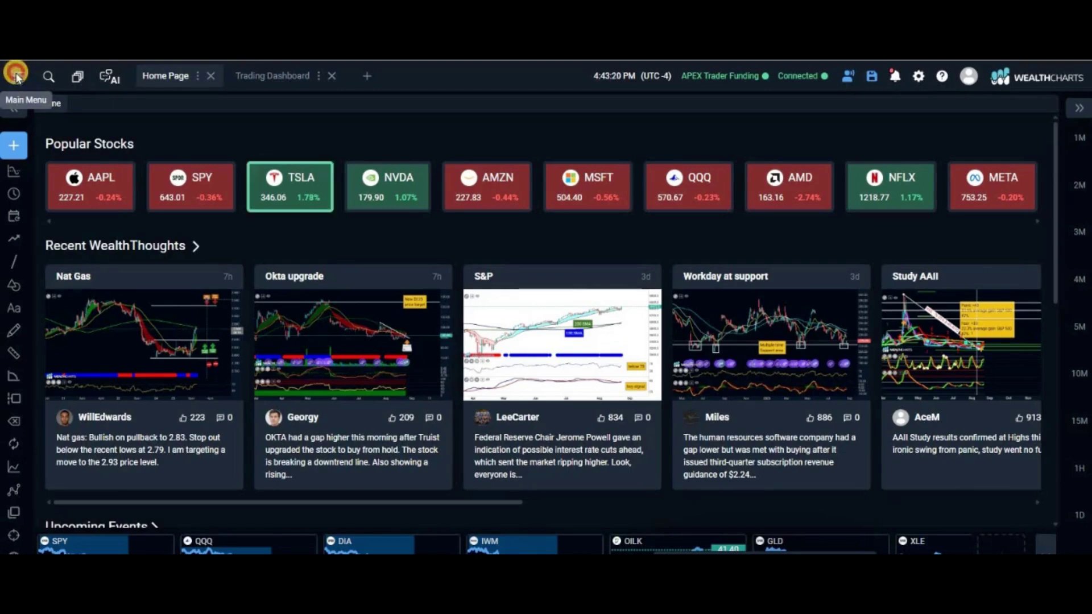
# From the Main Menu's Layouts, browse the WealthCharts Apex layouts and load Apex Multi-Use (Light Mode)
pyautogui.click(16, 75)
pyautogui.scroll(-2, 63, 357)
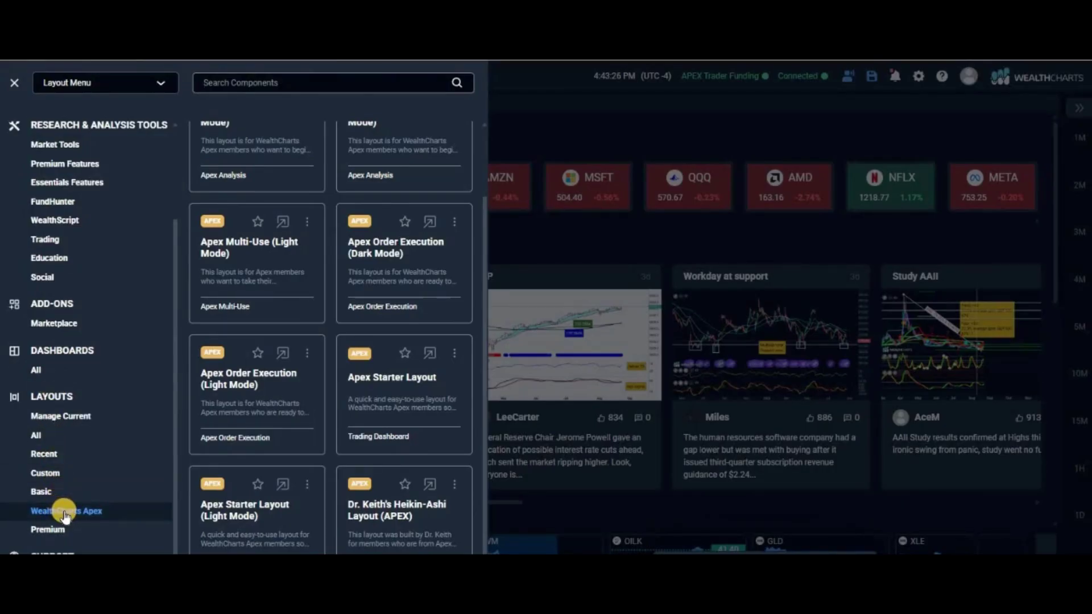
pyautogui.click(65, 512)
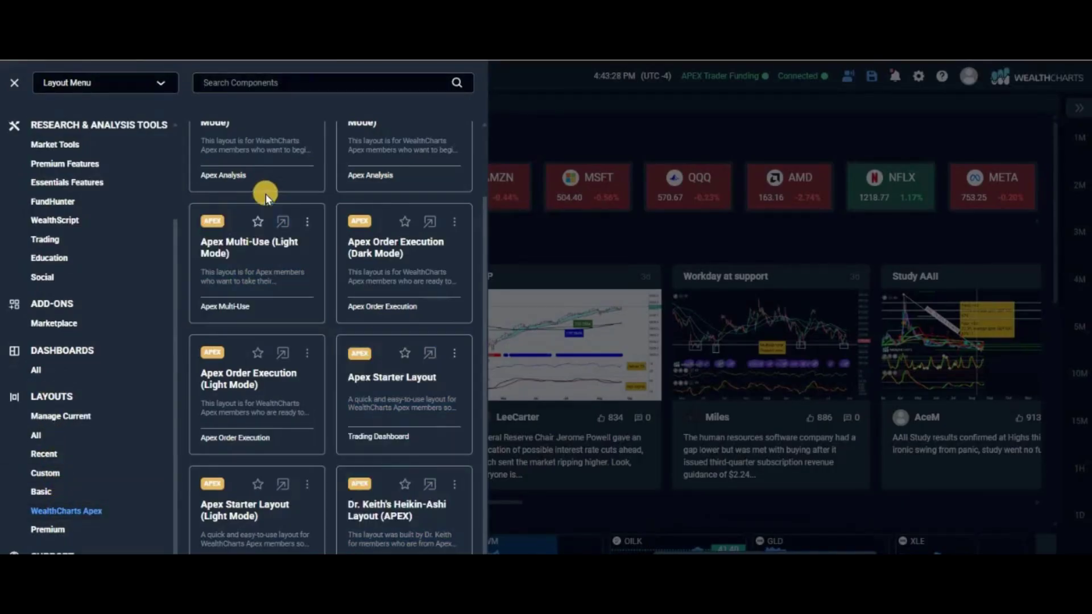
pyautogui.scroll(2, 263, 190)
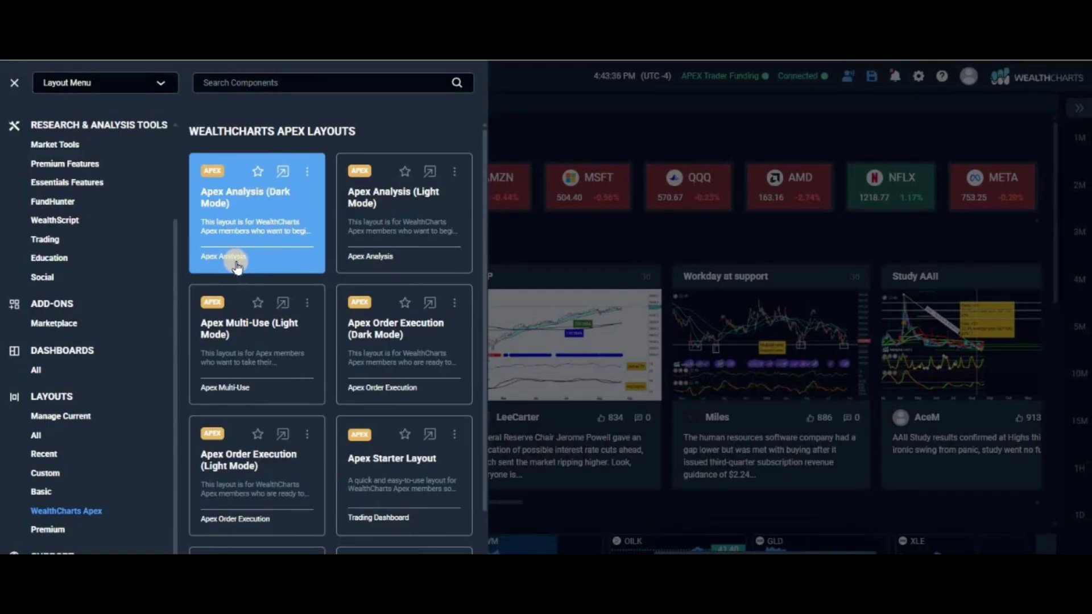
pyautogui.scroll(-1, 238, 336)
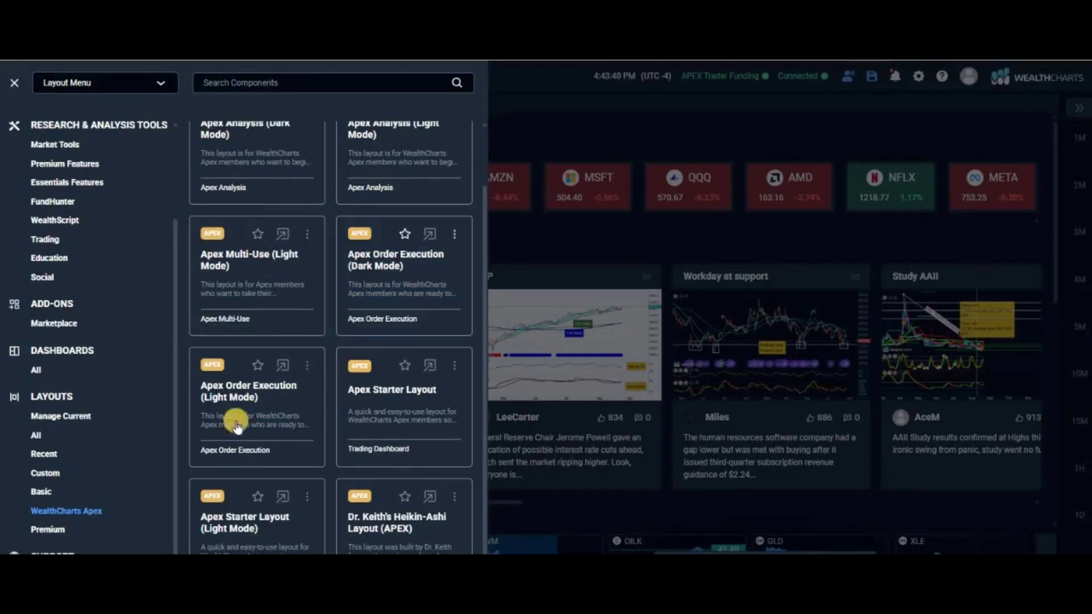
pyautogui.scroll(-1, 245, 364)
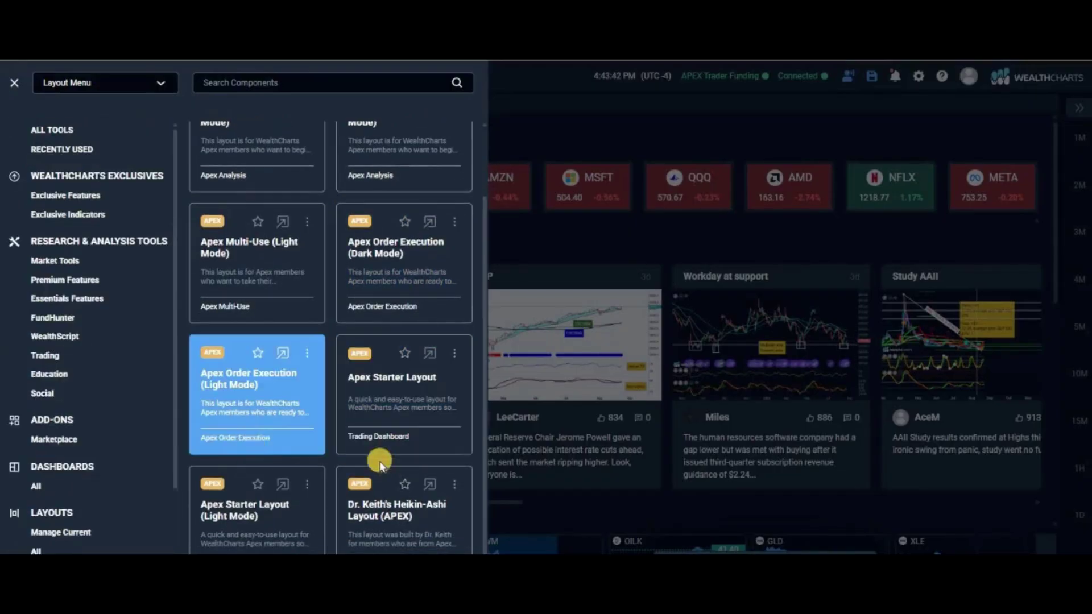
pyautogui.click(241, 448)
pyautogui.click(243, 263)
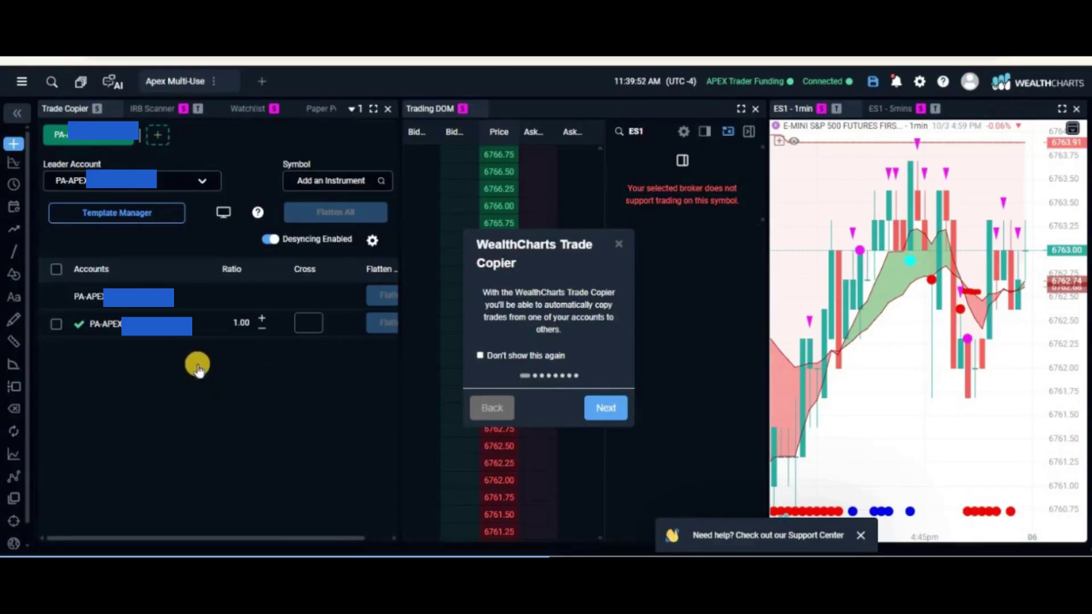
# Close the Trade Copier introduction popup over the Apex Multi-Use layout
pyautogui.click(617, 244)
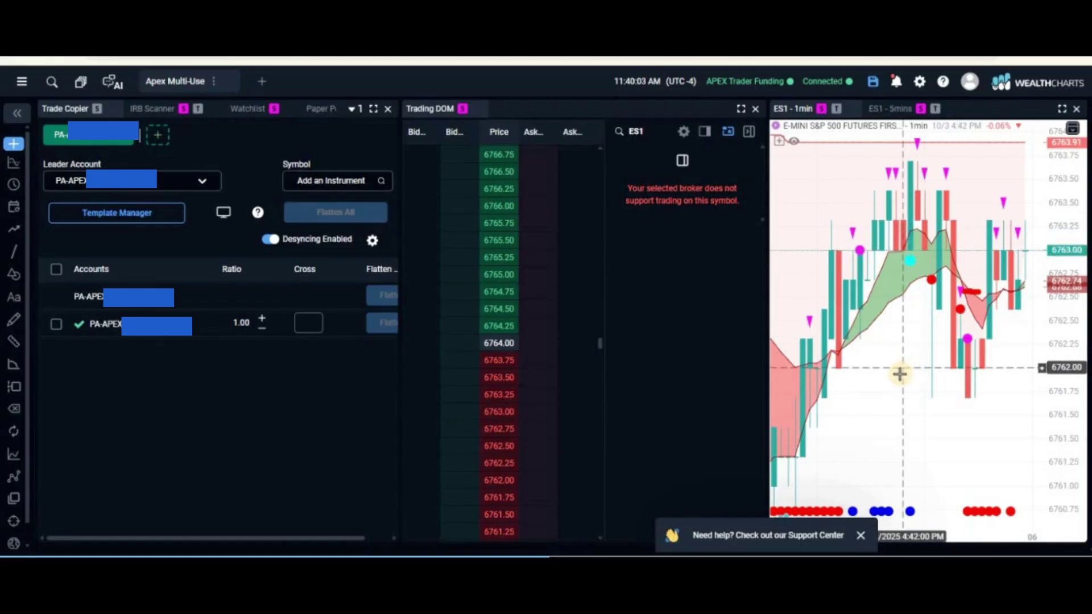
# Pick ESZ5, the E-mini S&P 500 December 2025 contract, from the Futures symbol search for the DOM and charts
pyautogui.rightClick(899, 378)
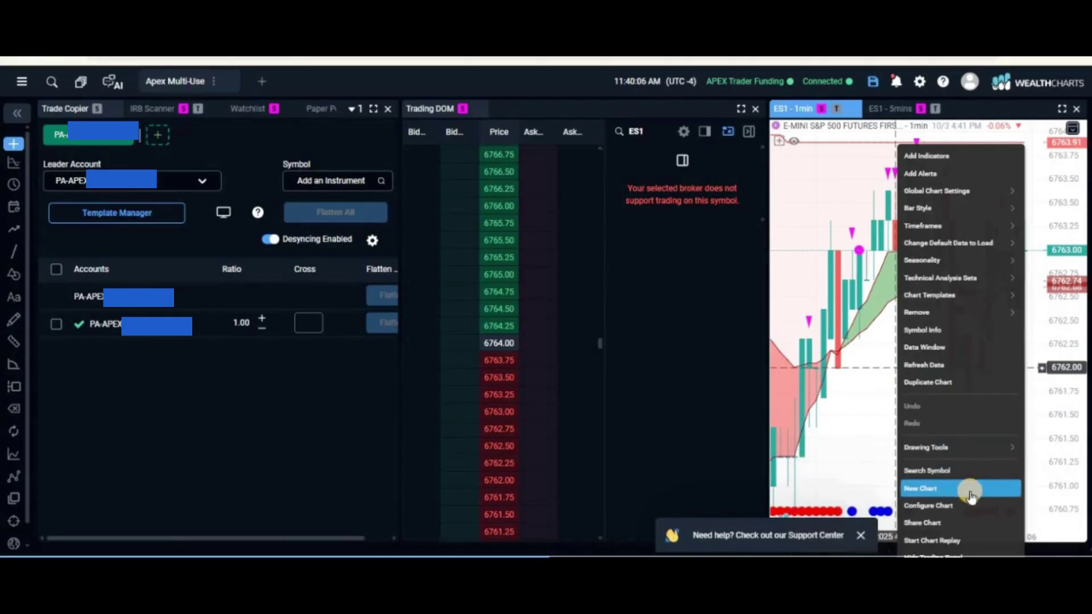
pyautogui.click(945, 472)
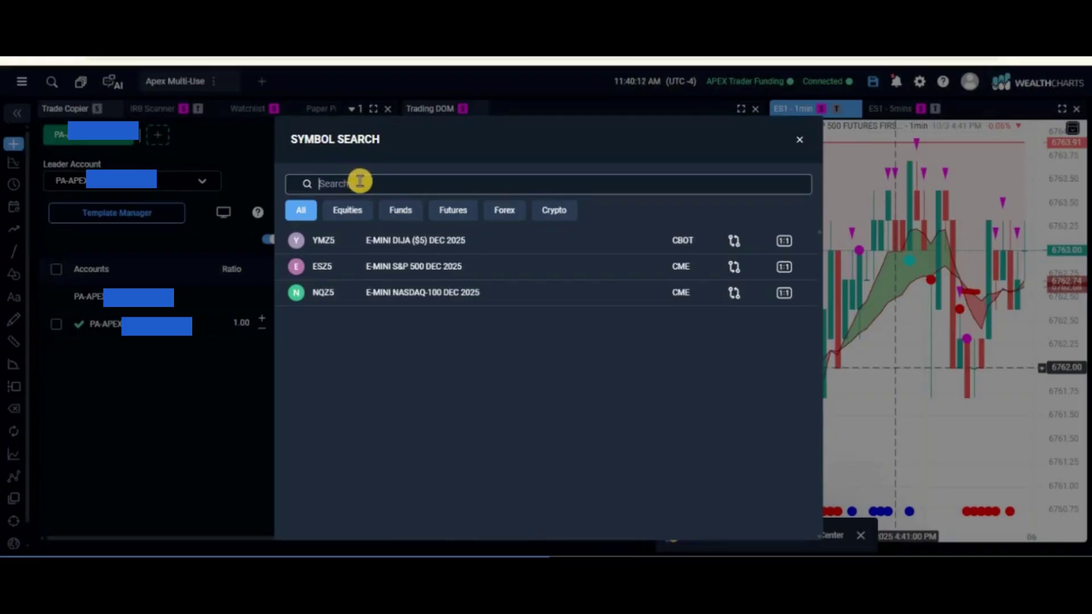
pyautogui.click(800, 140)
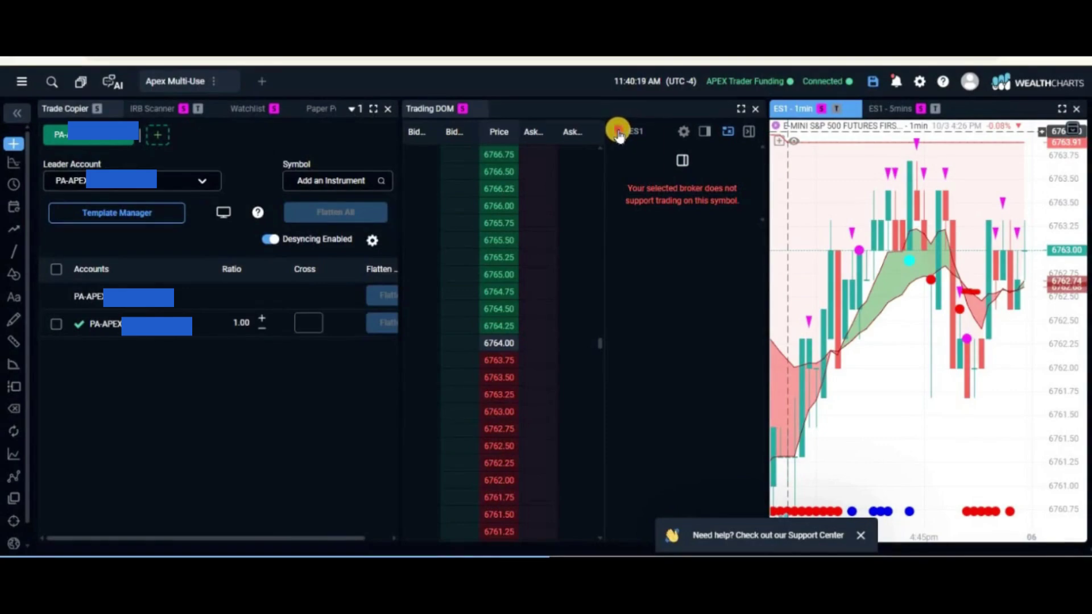
pyautogui.click(618, 132)
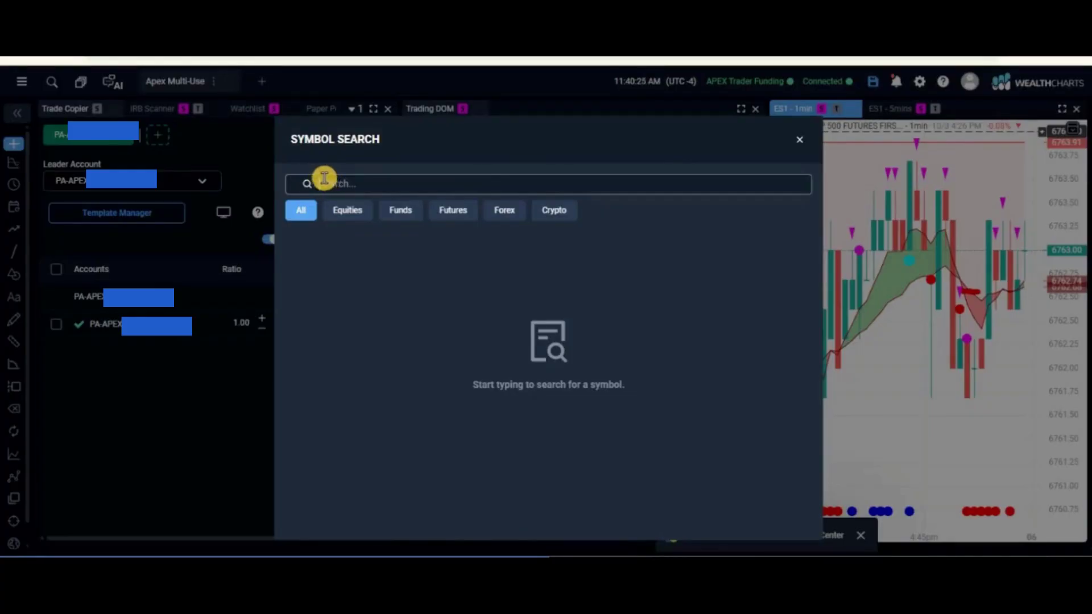
pyautogui.click(452, 210)
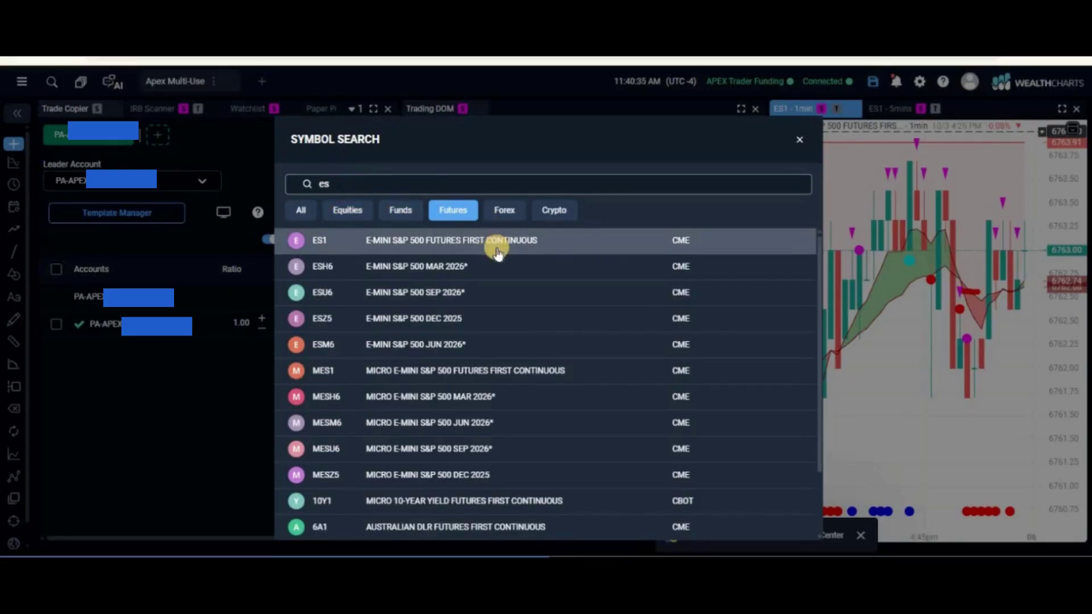
pyautogui.click(451, 323)
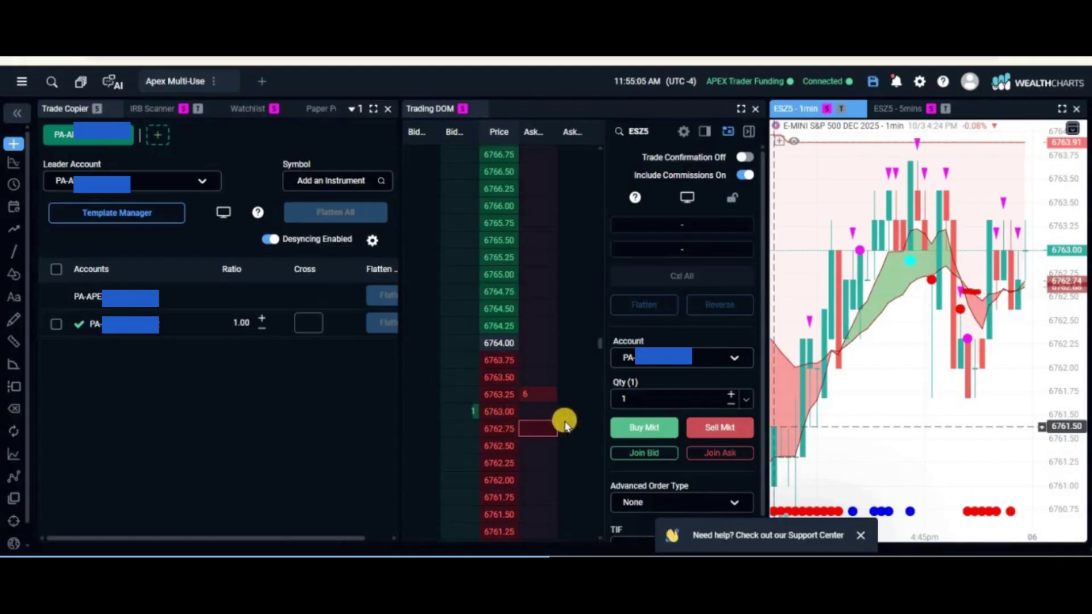
pyautogui.click(645, 429)
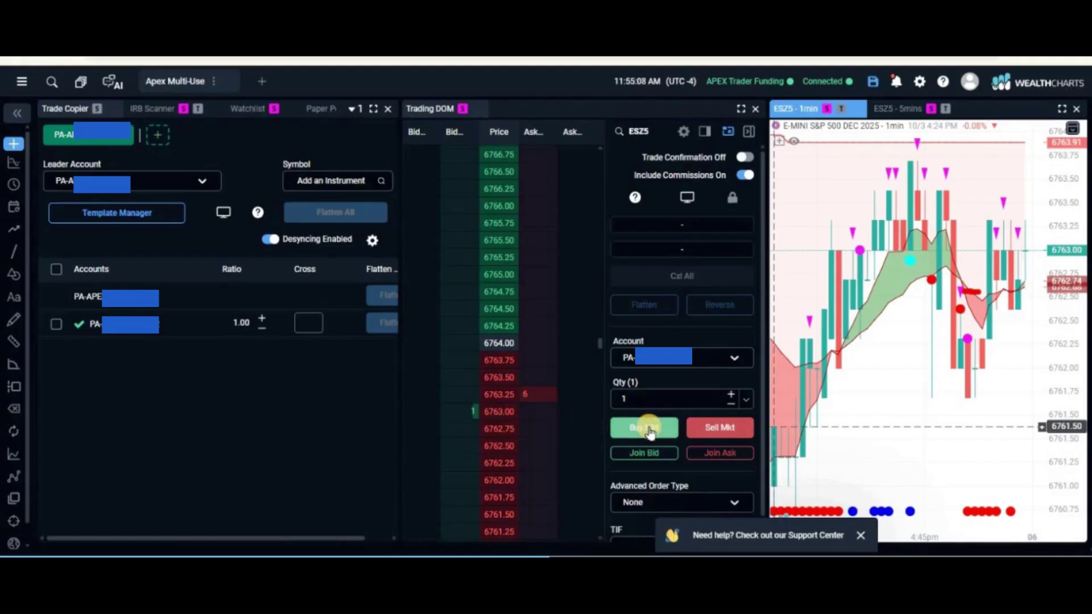
pyautogui.click(718, 431)
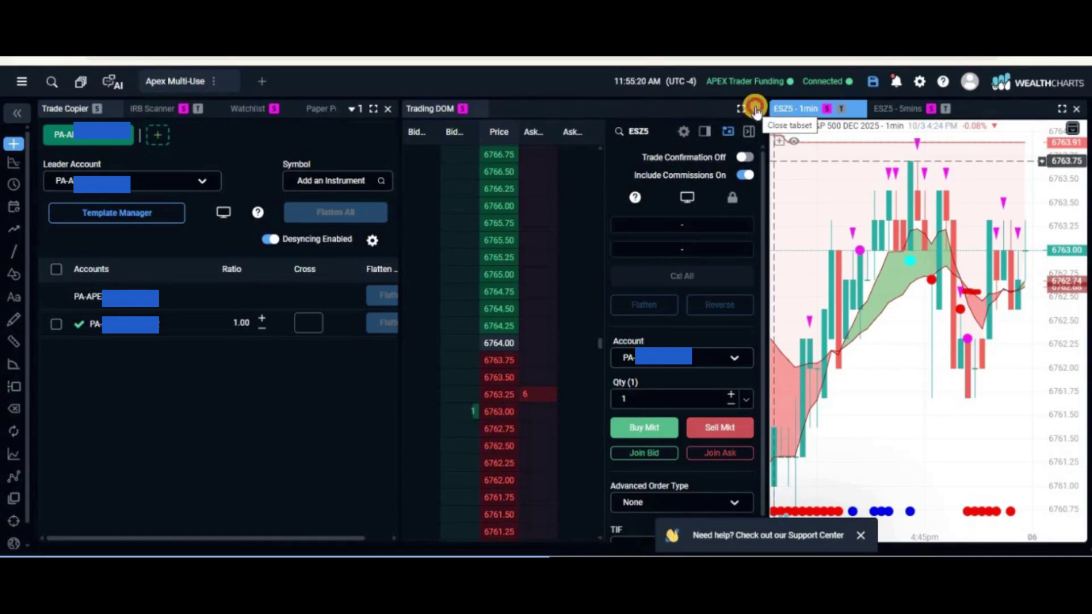
# Close the Trading DOM panel and widen the ESZ5 chart by narrowing the Trade Copier
pyautogui.click(756, 109)
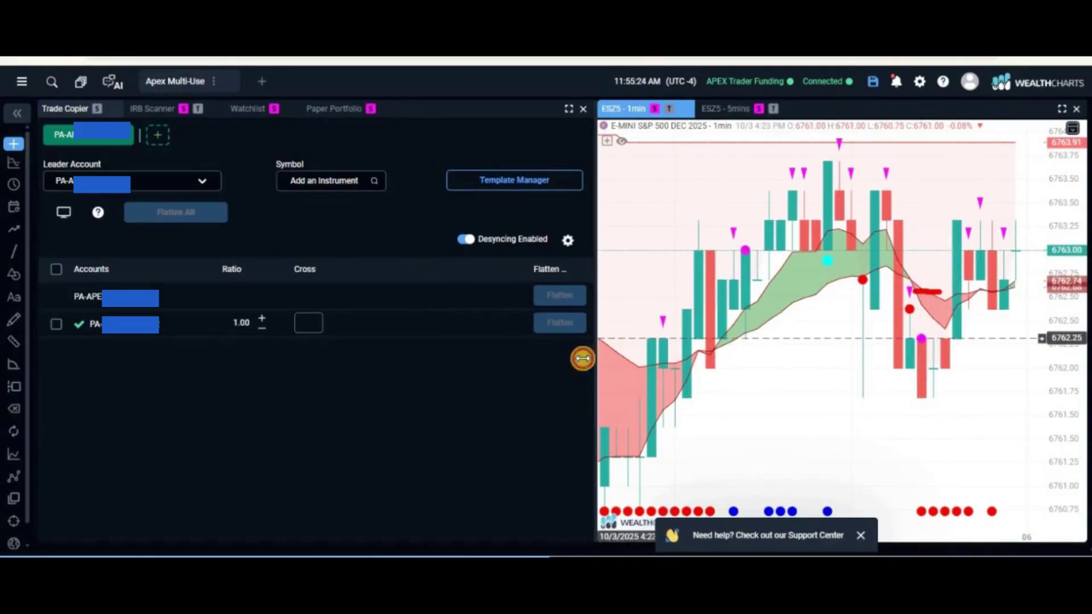
pyautogui.moveTo(582, 358); pyautogui.dragTo(515, 362)
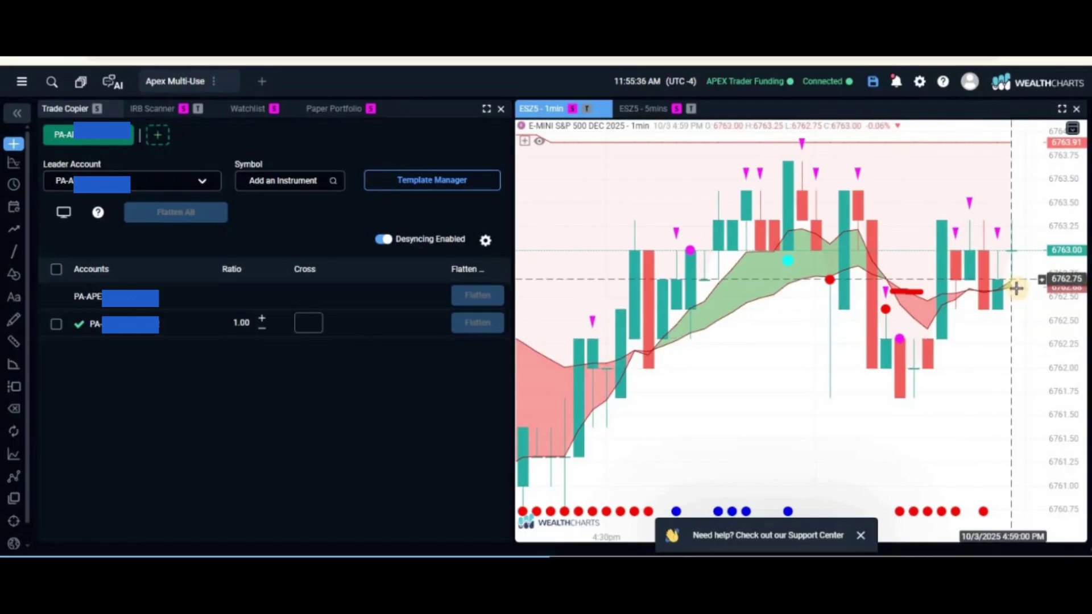
# Turn on the ESZ5 chart's trading bar, with last price, bid, ask and order quantity 1
pyautogui.rightClick(1013, 288)
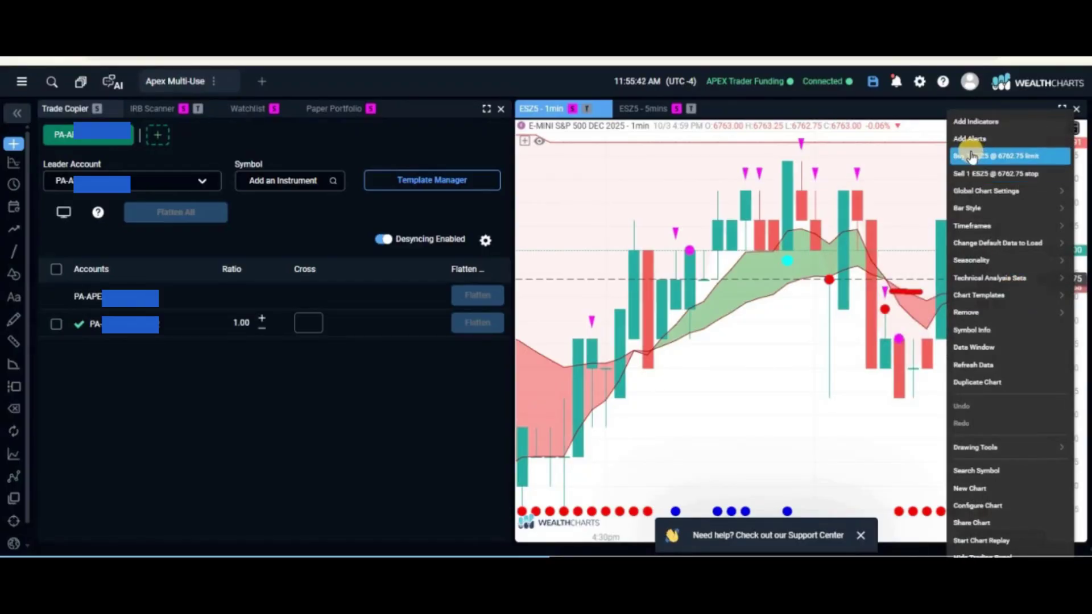
pyautogui.click(875, 192)
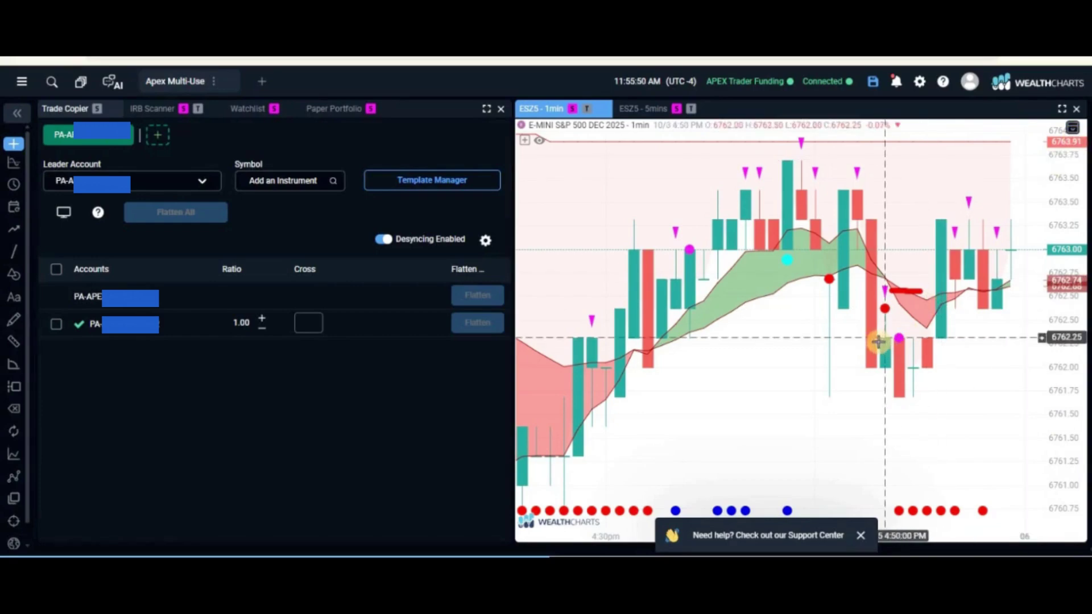
pyautogui.click(1076, 128)
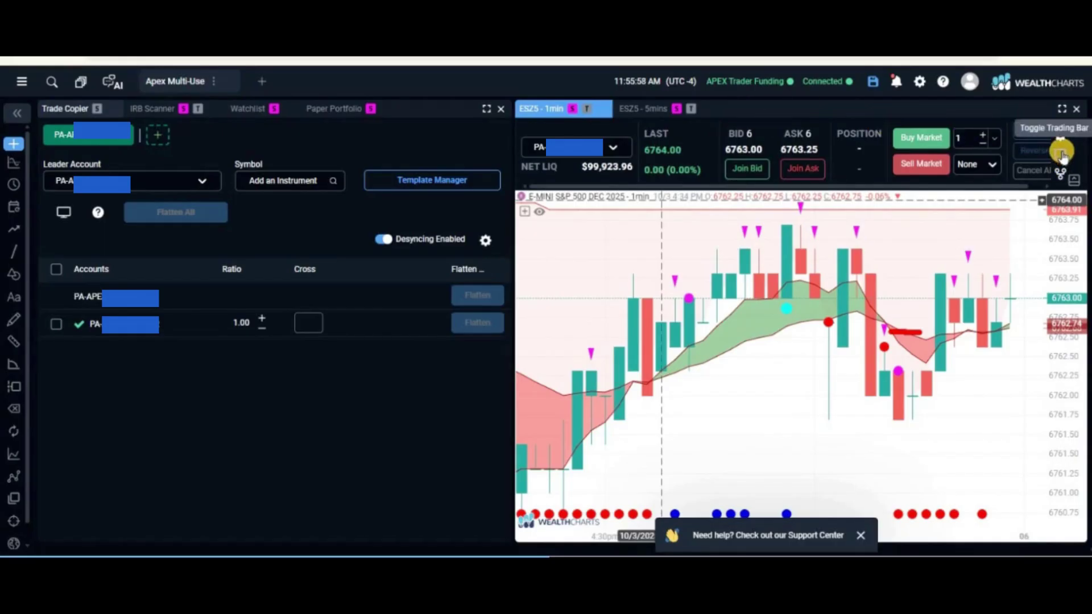
# Swap the top trading bar for a side order panel with Buy/Sell Mkt and Join Bid/Ask
pyautogui.click(1062, 154)
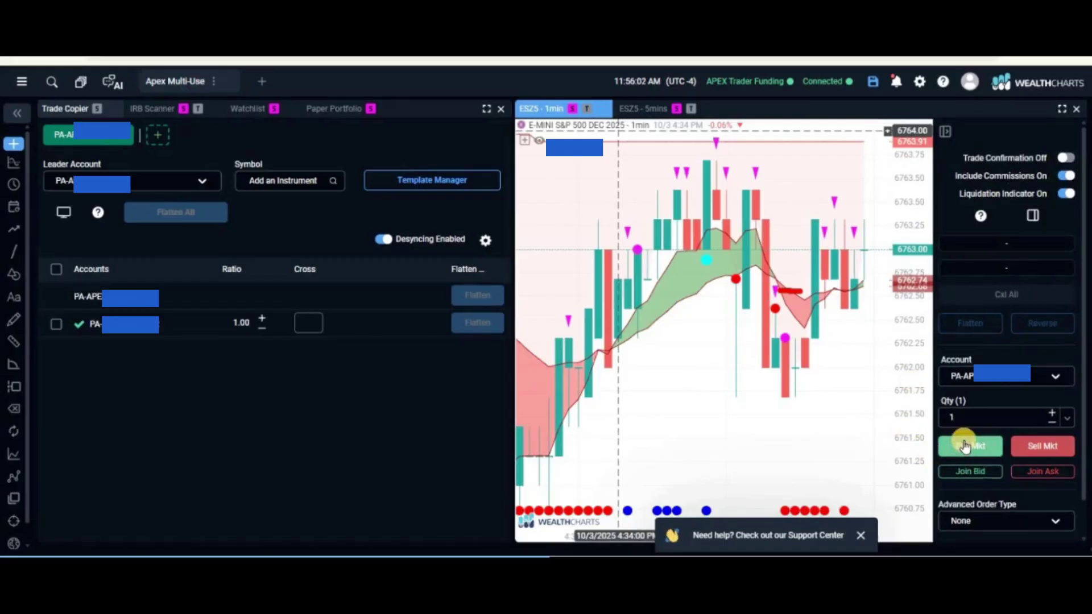
pyautogui.click(1043, 449)
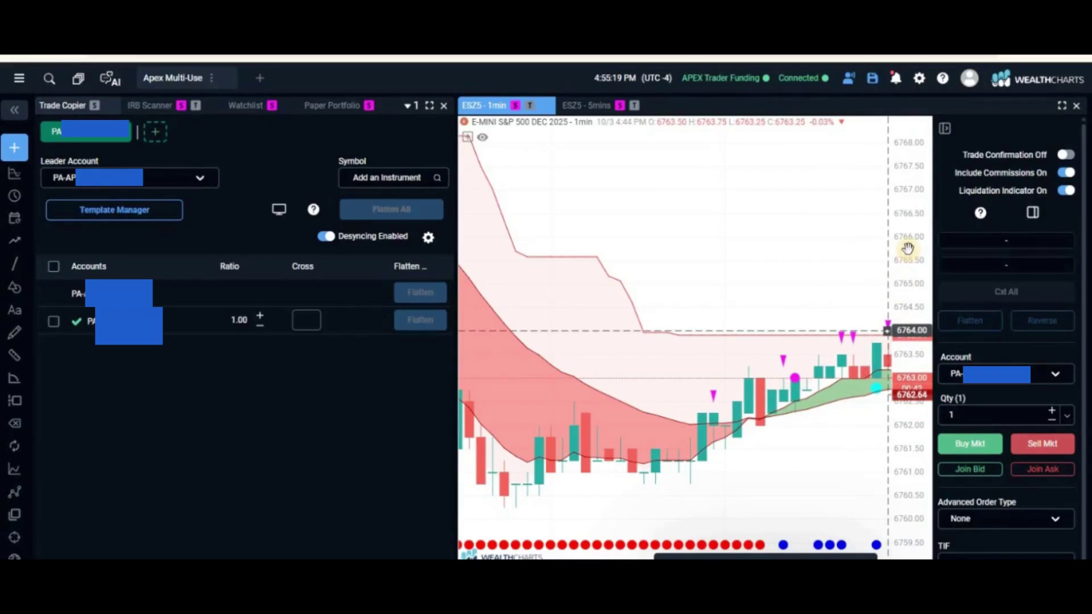
# Buy one ESZ5 contract at market and list the 6763.00 long position in Paper Portfolio
pyautogui.moveTo(909, 212); pyautogui.dragTo(916, 339)
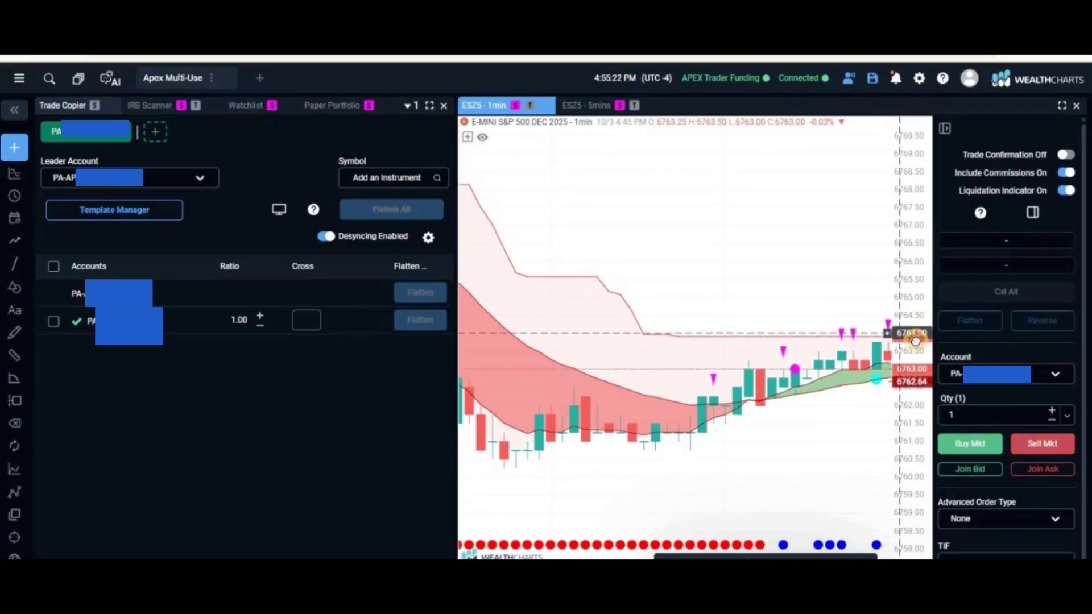
pyautogui.click(966, 447)
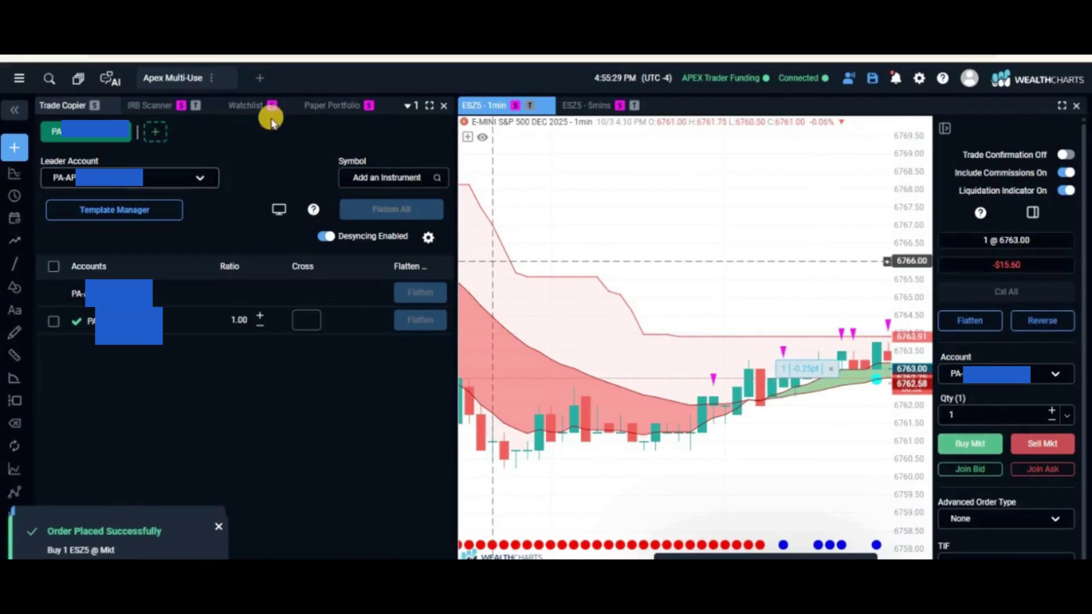
pyautogui.click(330, 107)
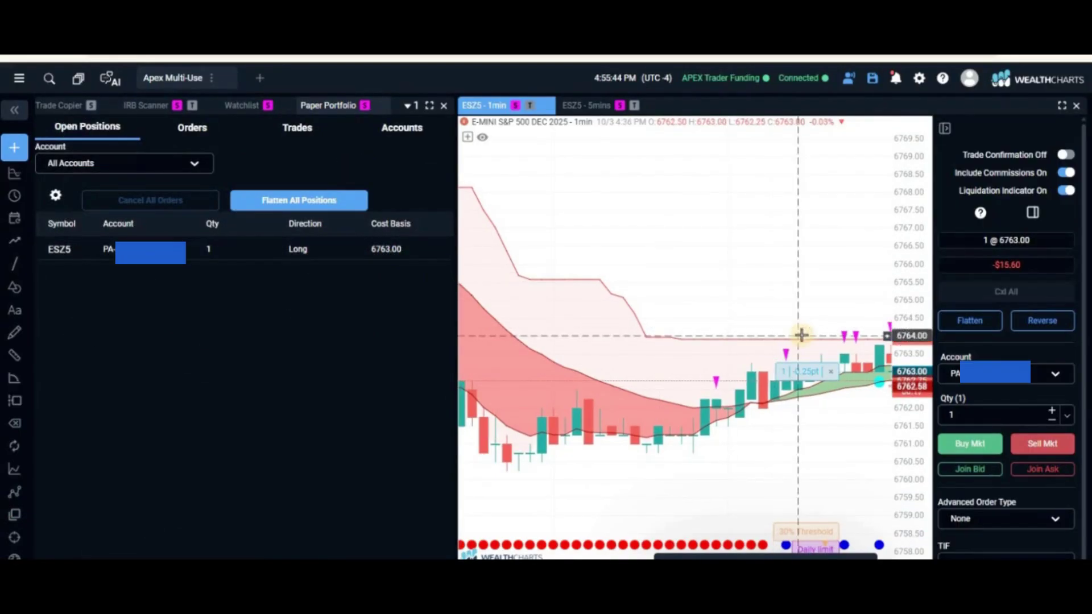
pyautogui.scroll(-3, 909, 260)
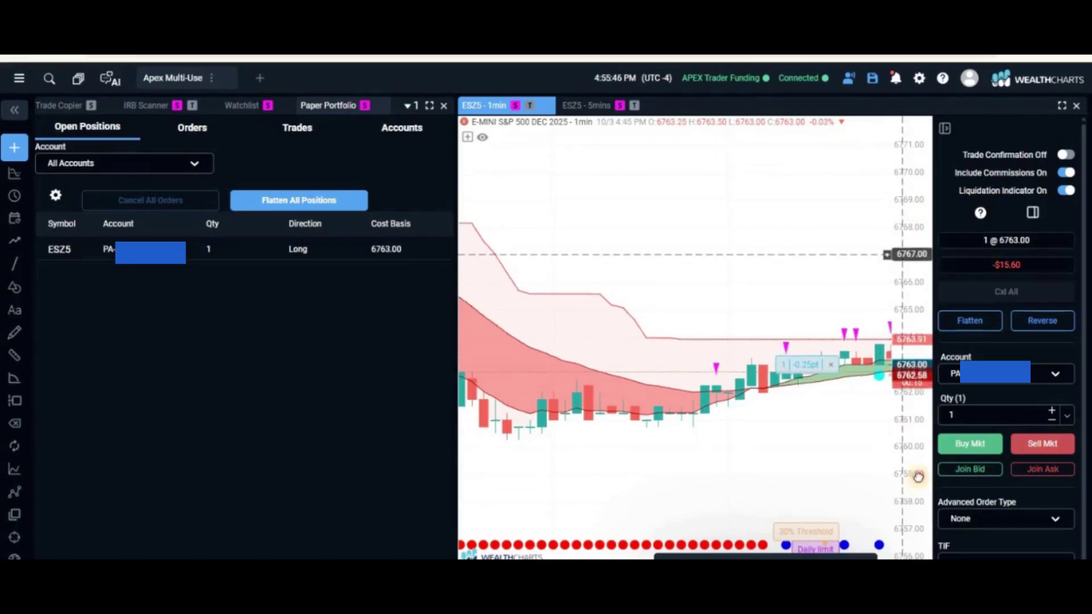
# Rescale and pan the chart to reveal the Daily limit 6713.00 and Liquidation 6704.00 lines
pyautogui.moveTo(903, 171); pyautogui.dragTo(915, 213)
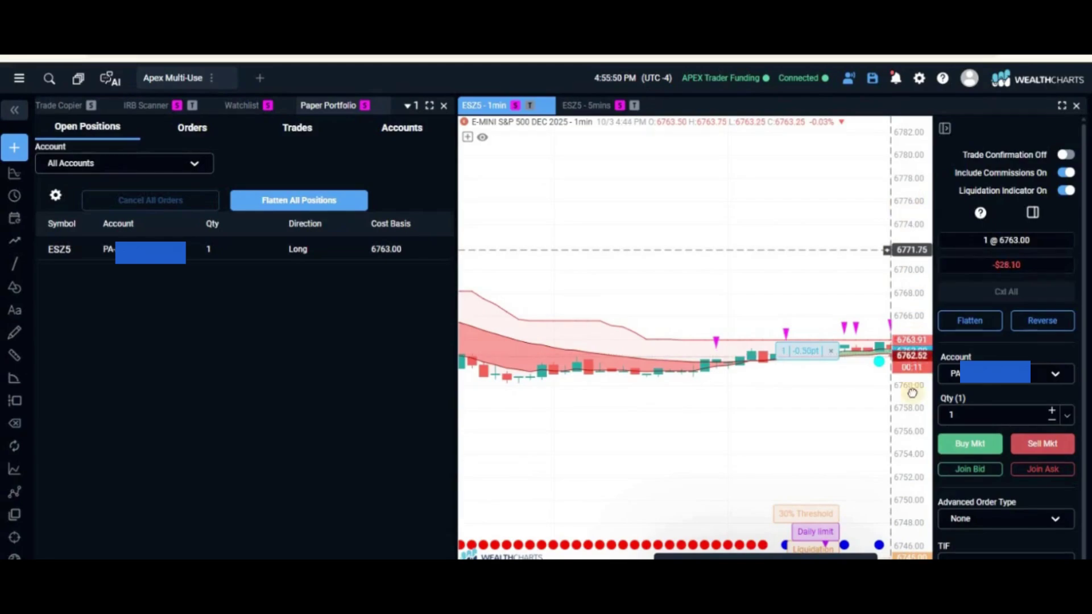
pyautogui.moveTo(776, 529); pyautogui.dragTo(807, 410)
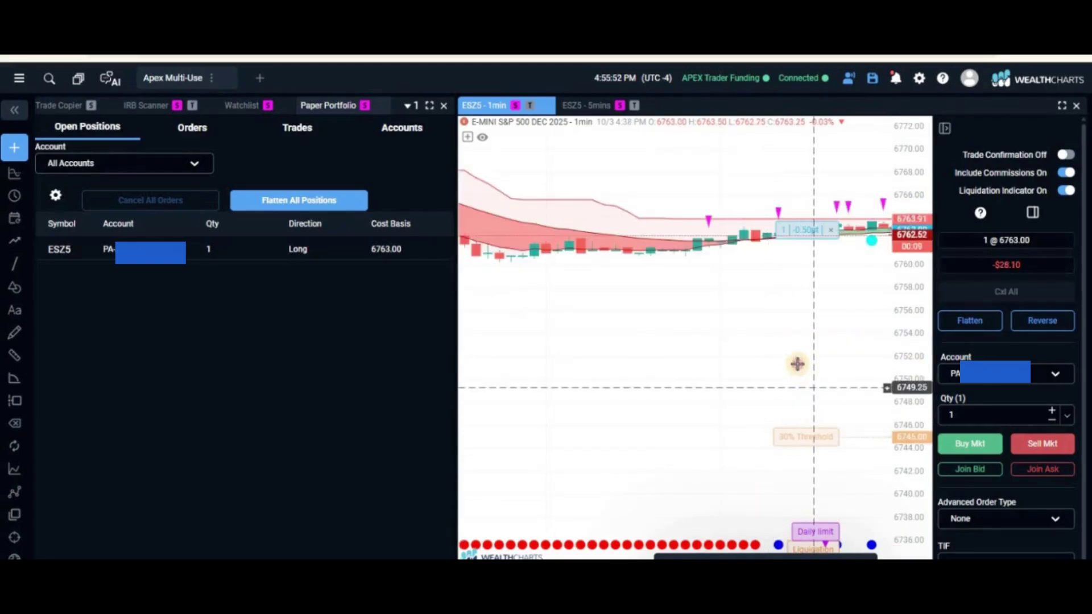
pyautogui.moveTo(795, 363); pyautogui.dragTo(778, 331)
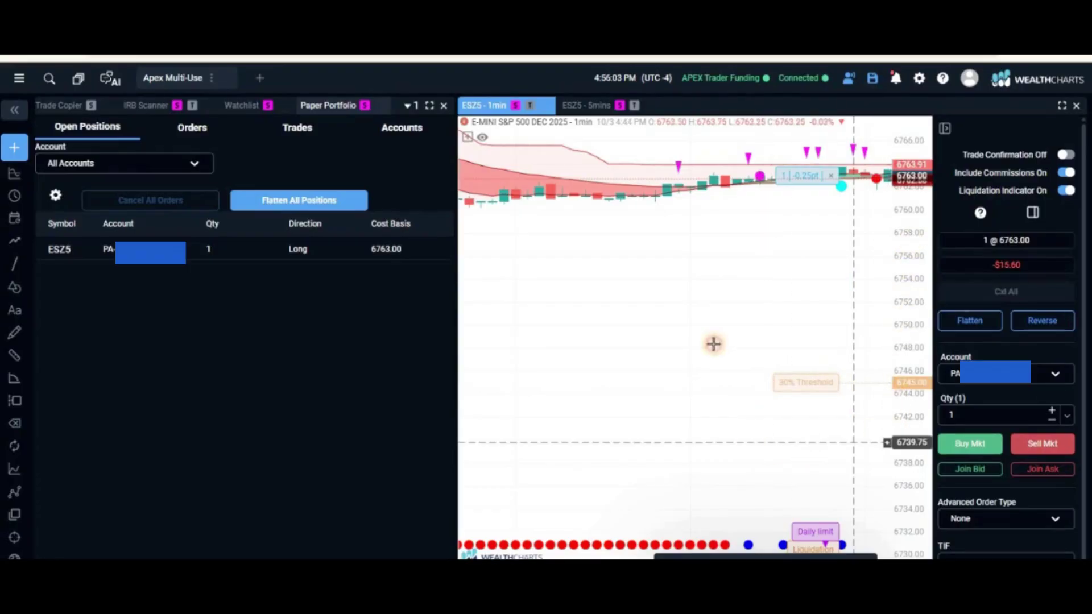
pyautogui.moveTo(714, 344); pyautogui.dragTo(698, 232)
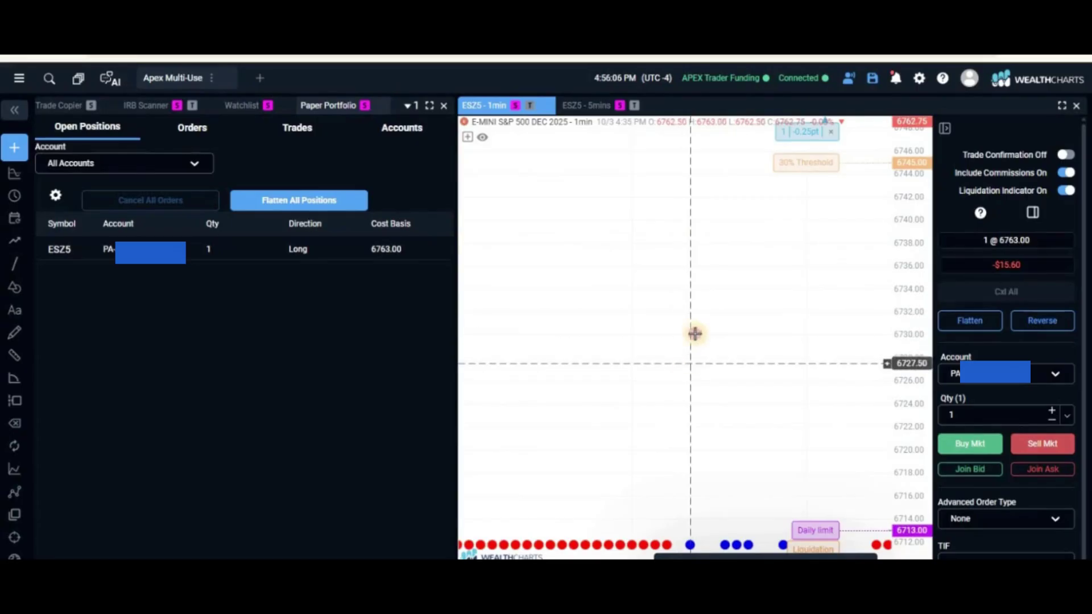
pyautogui.moveTo(694, 334); pyautogui.dragTo(709, 197)
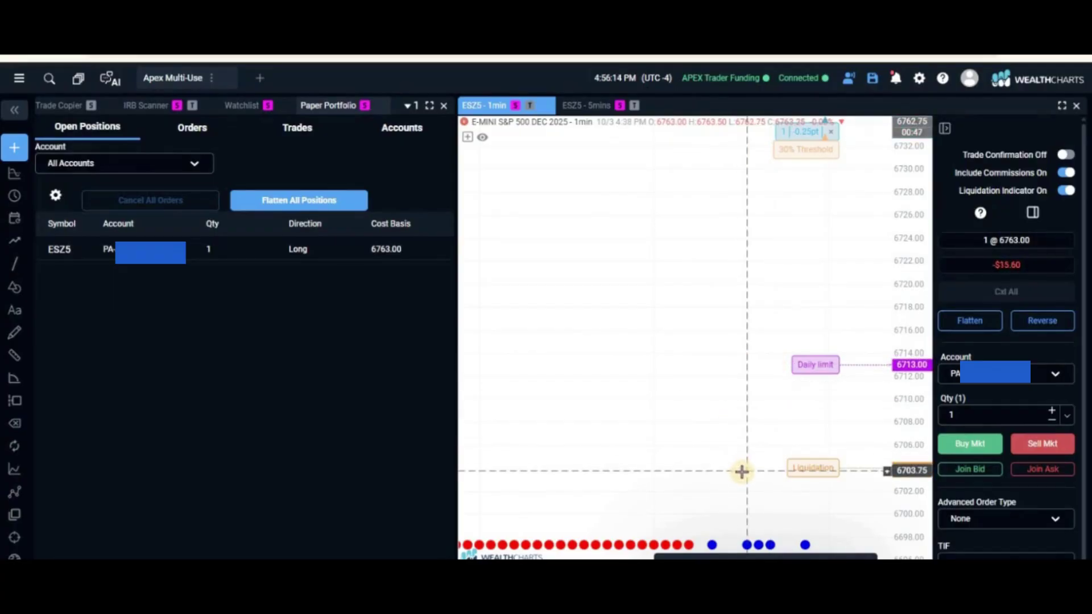
pyautogui.moveTo(659, 314); pyautogui.dragTo(624, 339)
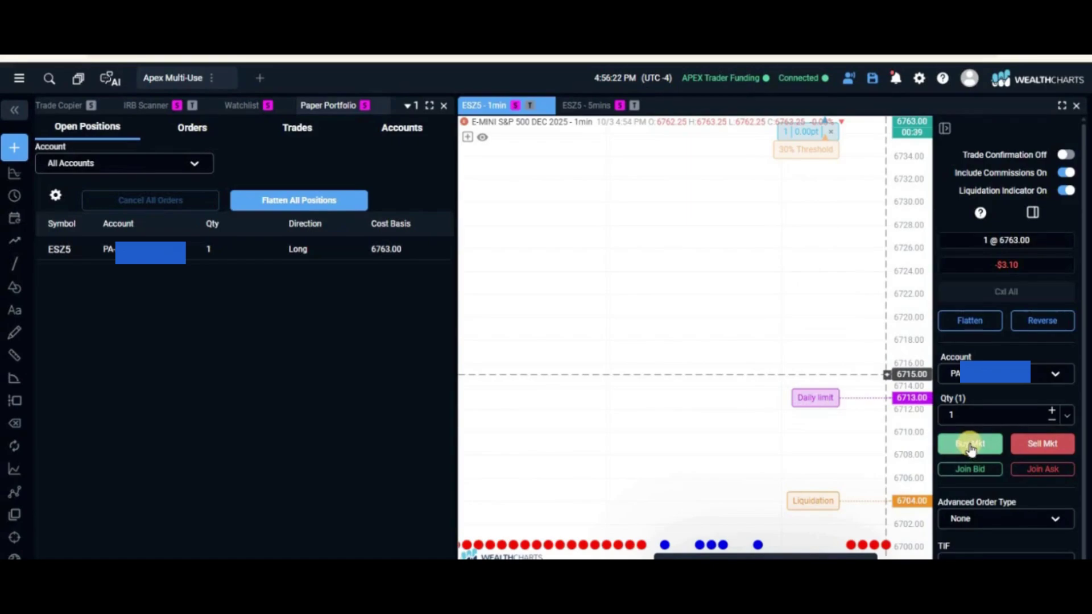
# Buy a second ESZ5 contract, check the limit lines, then flatten the whole position
pyautogui.click(971, 446)
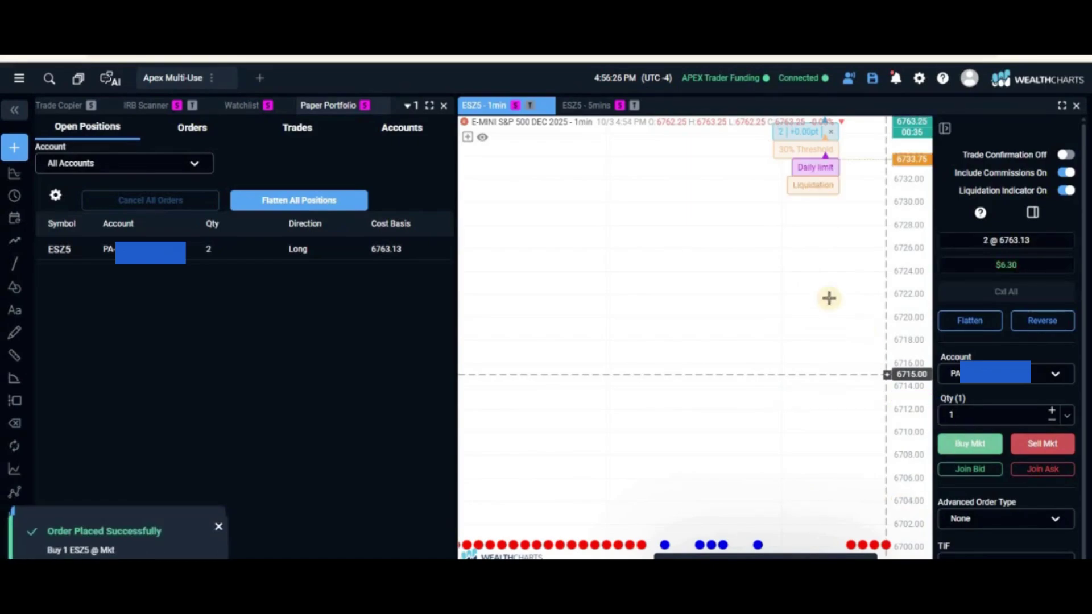
pyautogui.moveTo(810, 280); pyautogui.dragTo(851, 478)
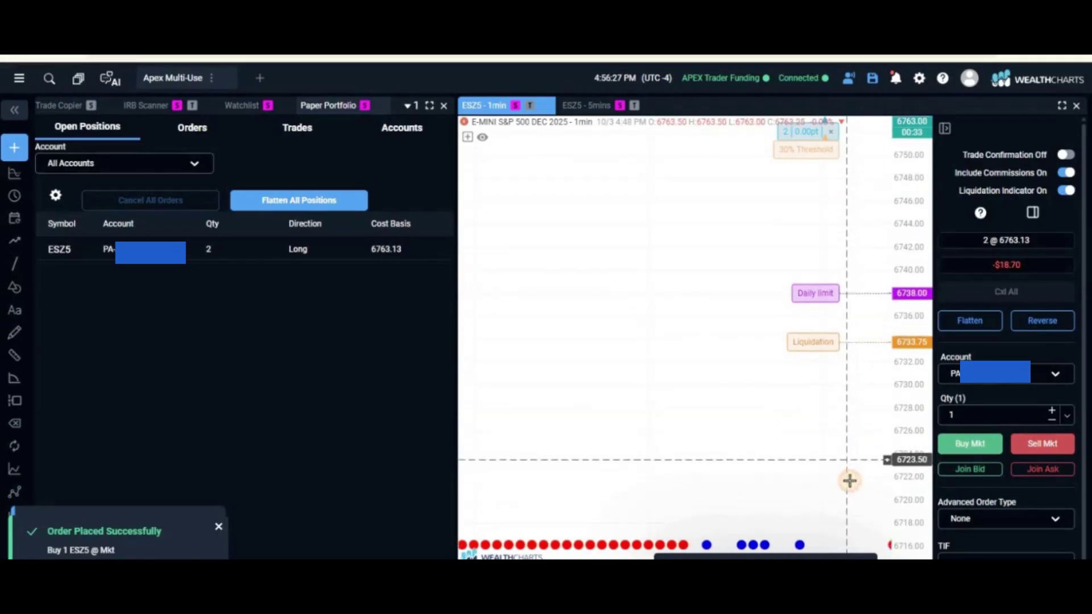
pyautogui.moveTo(707, 298); pyautogui.dragTo(699, 371)
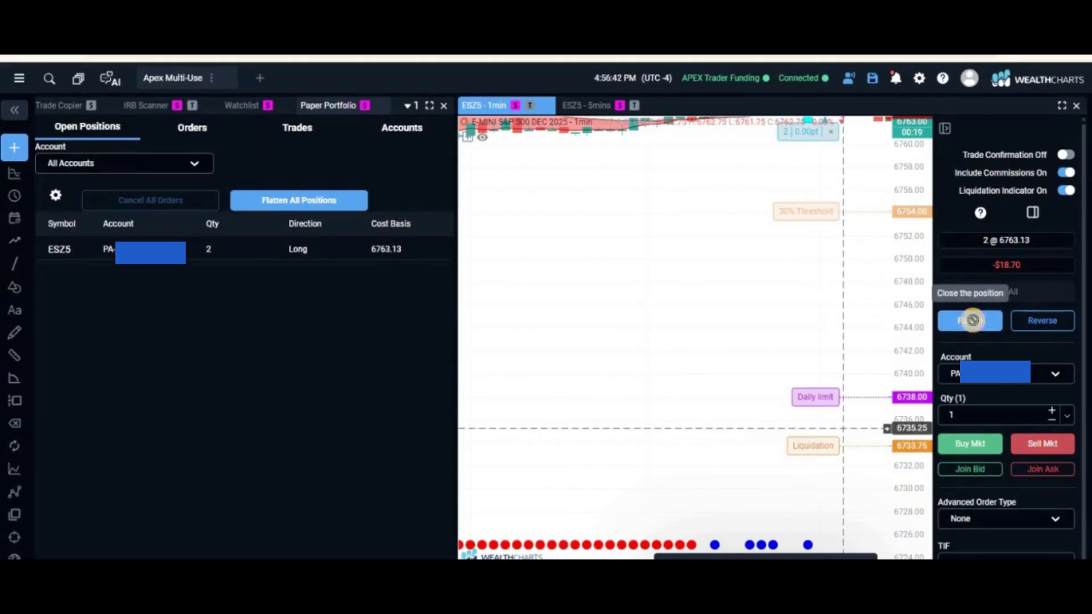
pyautogui.click(973, 320)
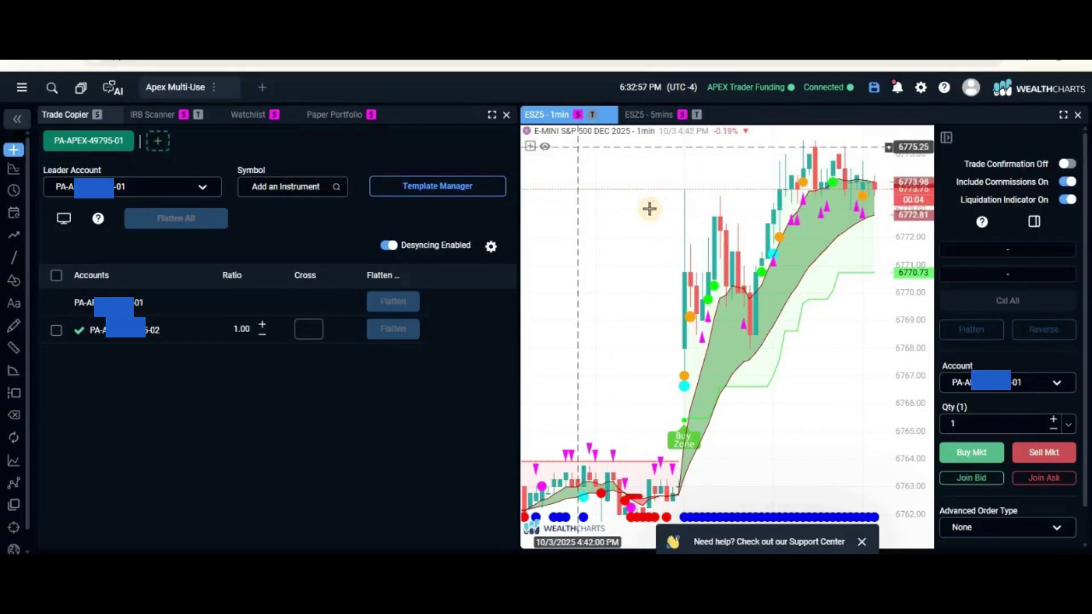
# Set the Trade Copier instrument to ESZ5, the E-mini S&P 500 Dec 2025 contract
pyautogui.click(273, 189)
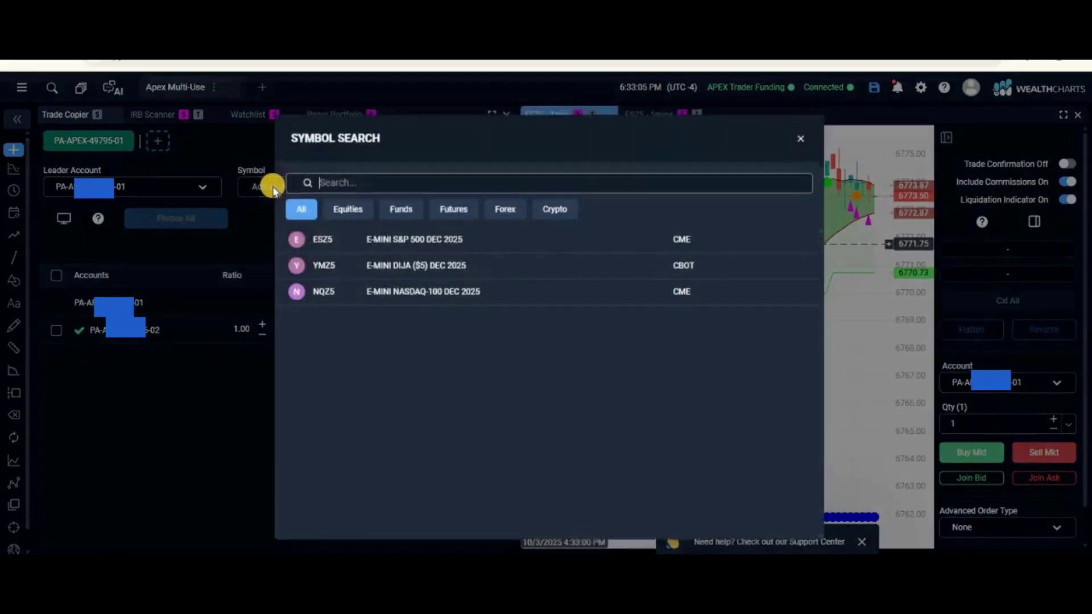
pyautogui.click(338, 254)
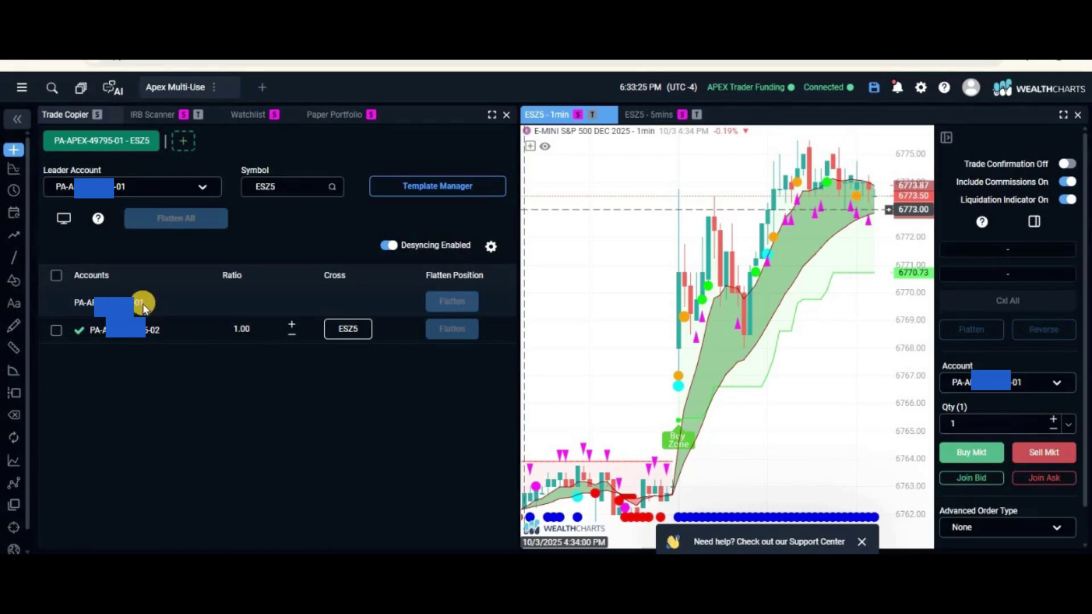
# Change the follower account's cross symbol to MESZ5 and raise its copy ratio to 2.00
pyautogui.click(55, 329)
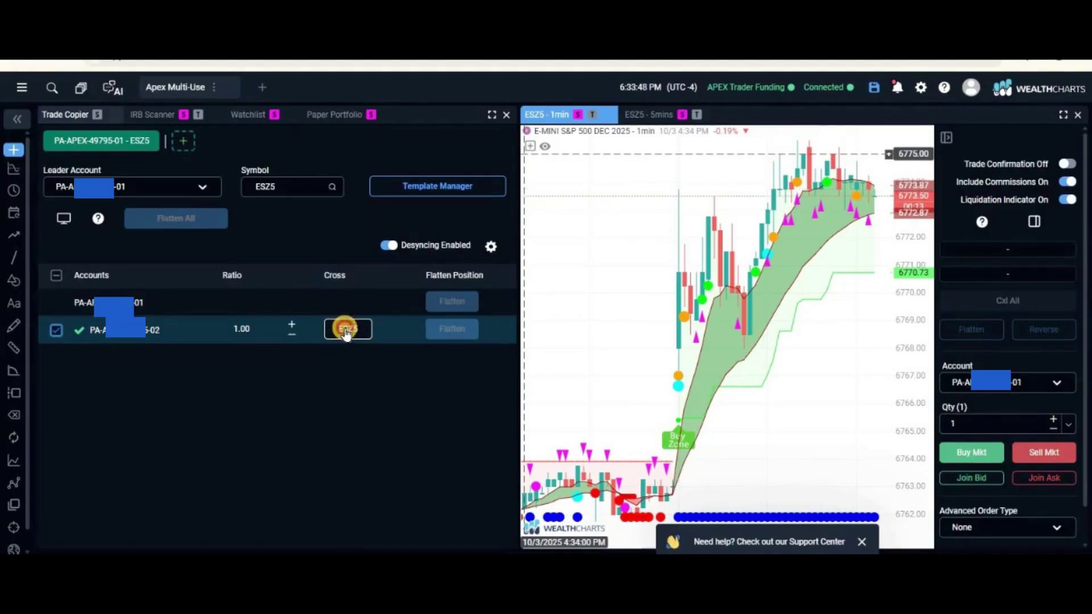
pyautogui.click(346, 333)
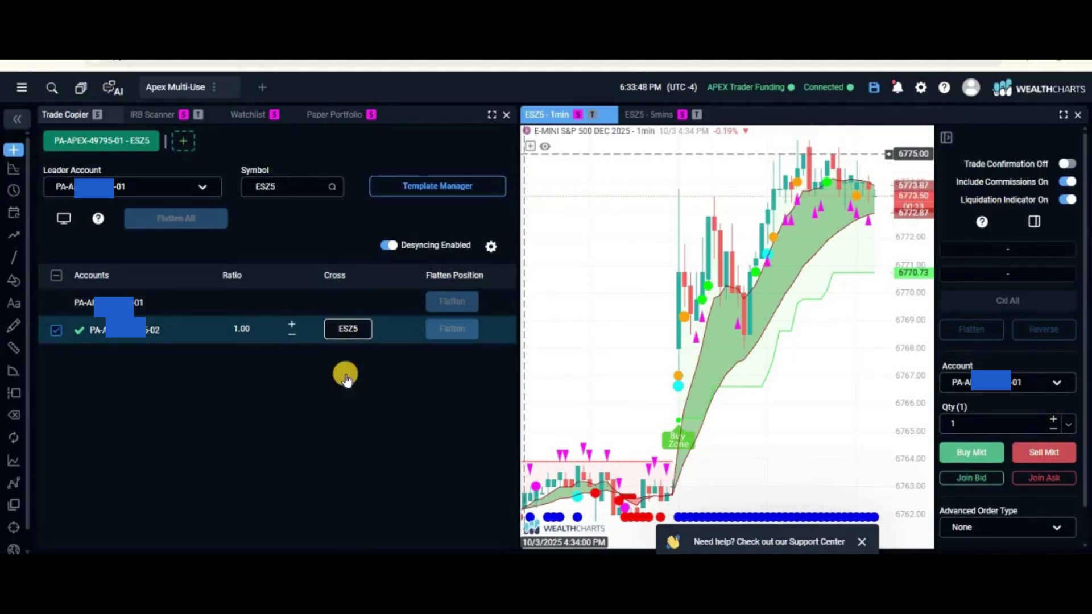
pyautogui.click(348, 337)
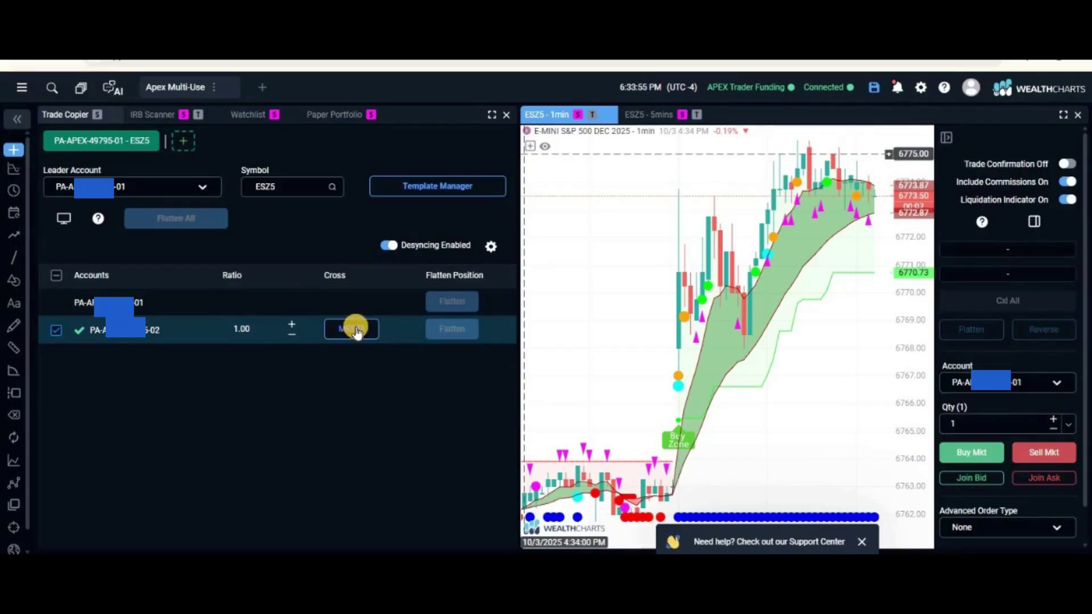
pyautogui.click(350, 339)
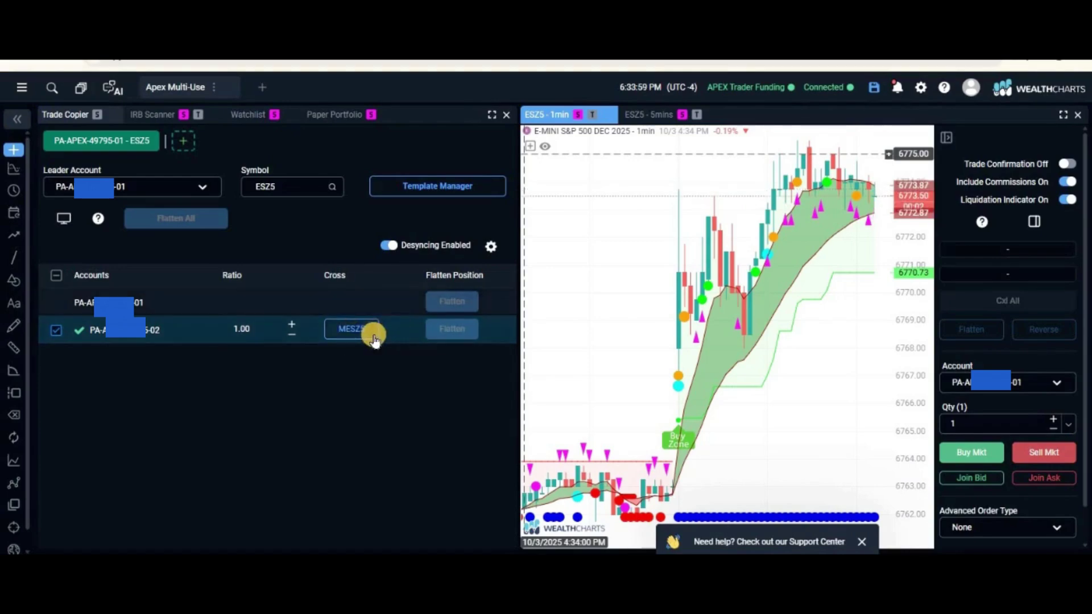
pyautogui.click(351, 335)
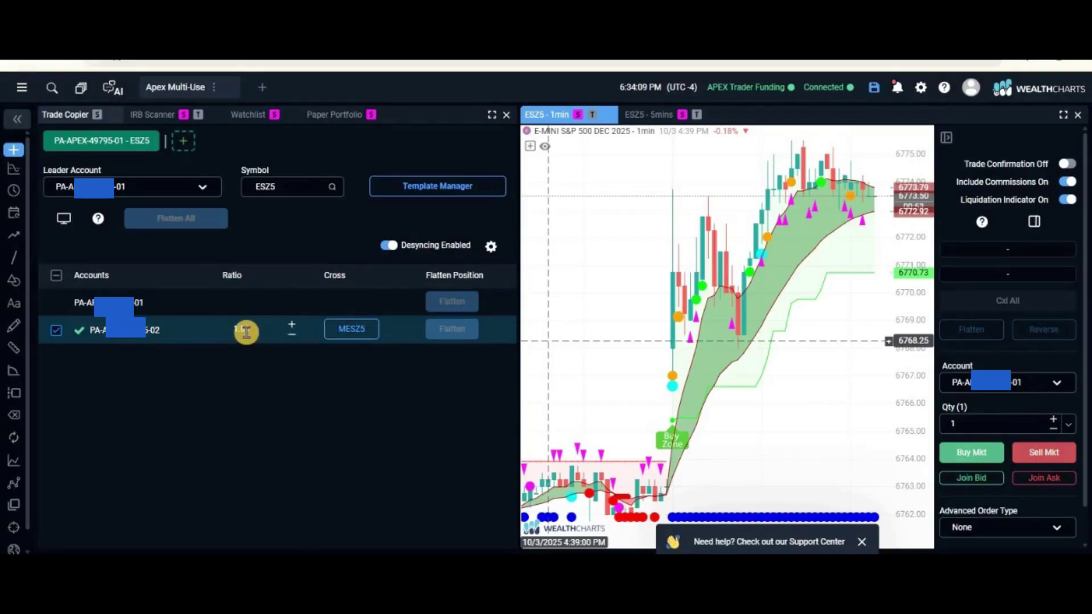
pyautogui.click(291, 325)
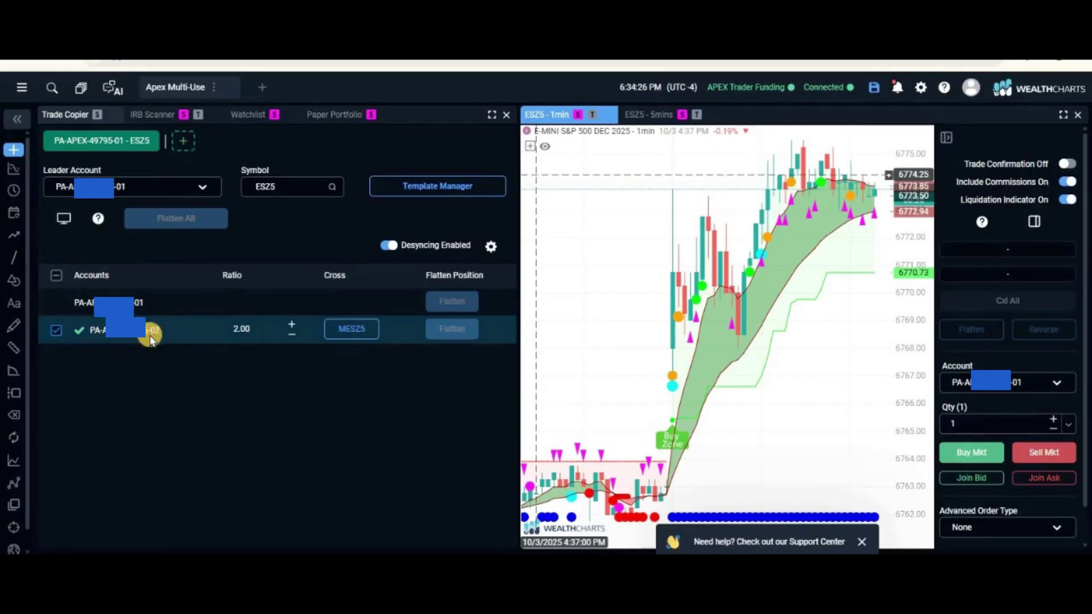
pyautogui.click(232, 340)
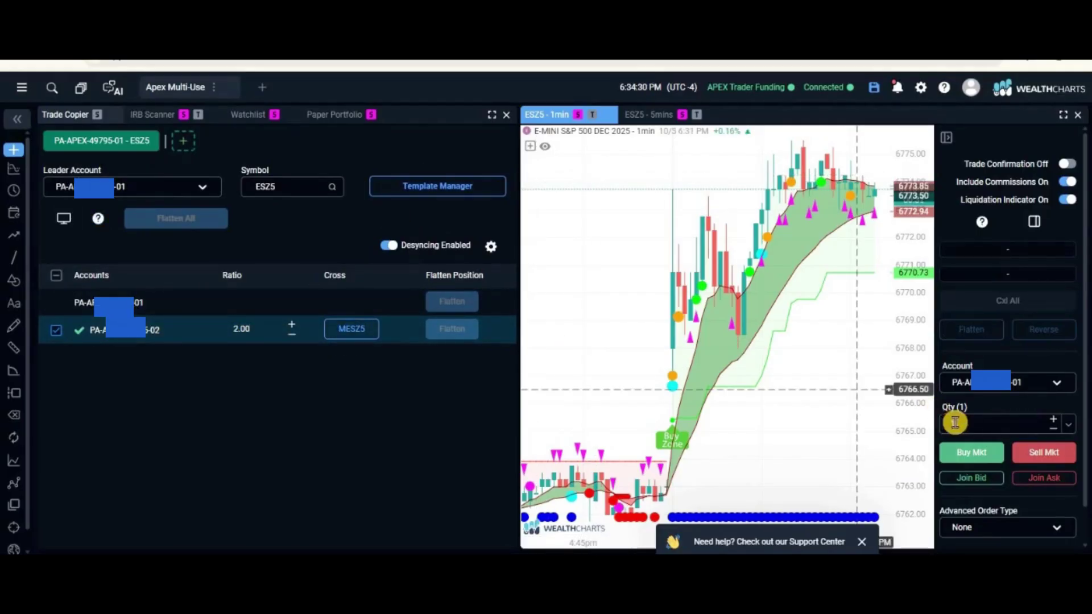
# Buy one ESZ5, verify the mirrored 2 MESZ5 long, then flatten all positions and return to Trade Copier
pyautogui.click(970, 454)
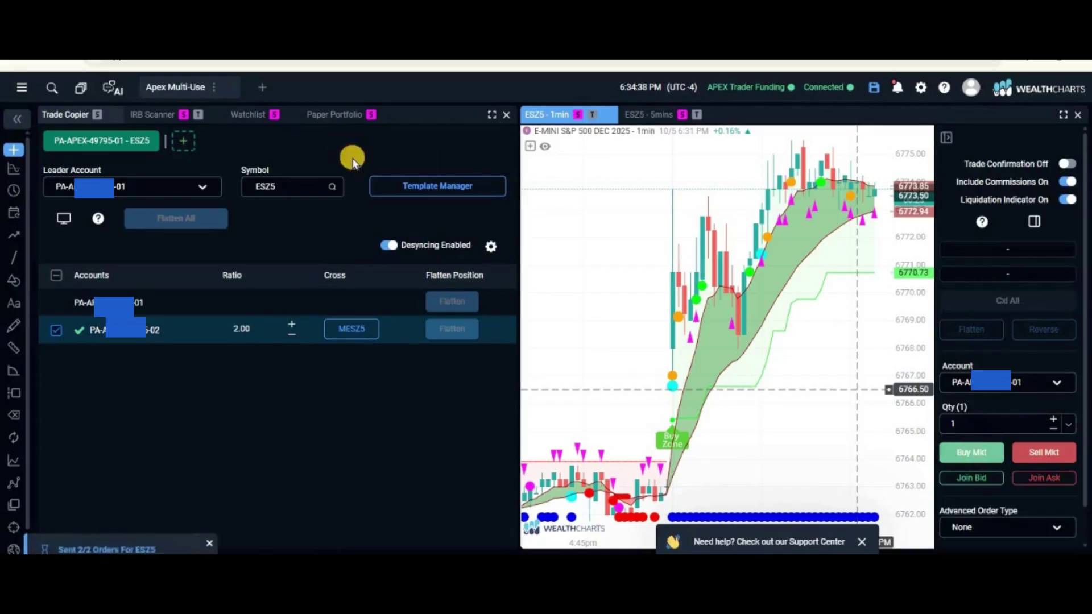
pyautogui.click(329, 117)
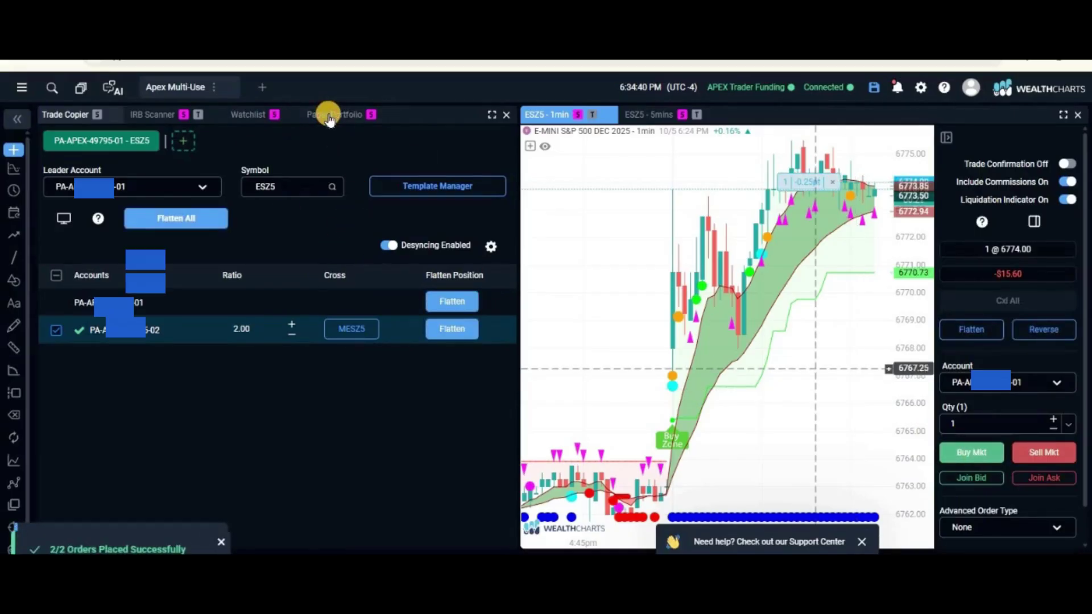
pyautogui.click(53, 259)
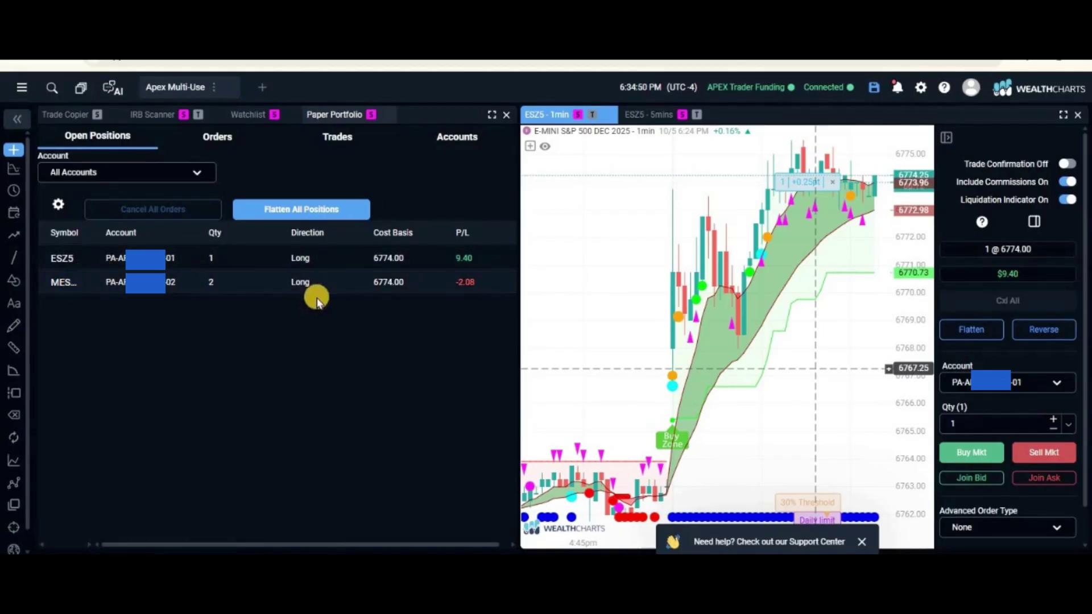
pyautogui.click(310, 214)
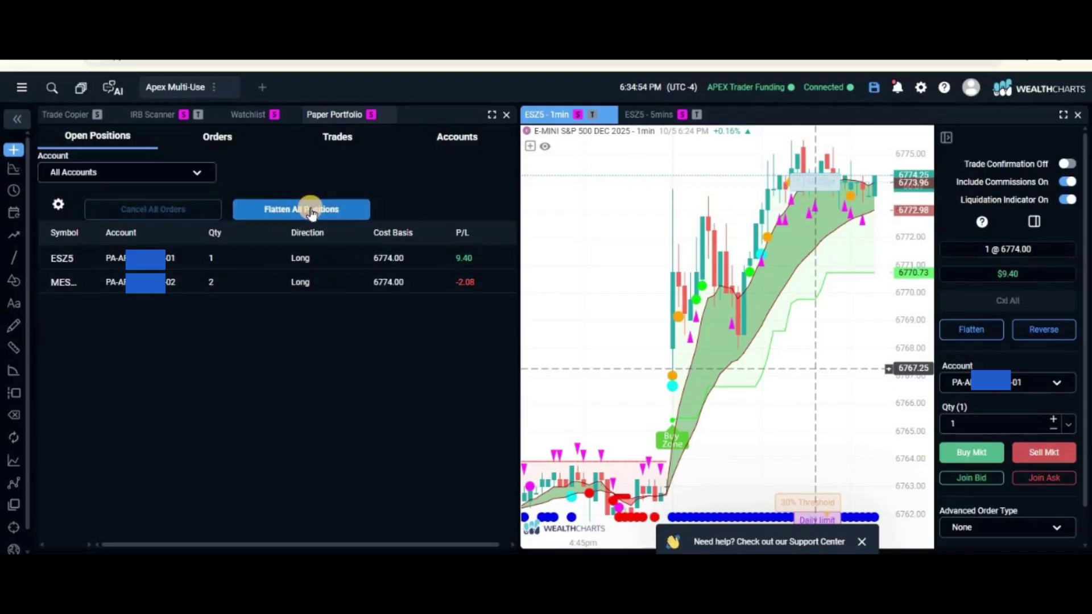
pyautogui.click(73, 114)
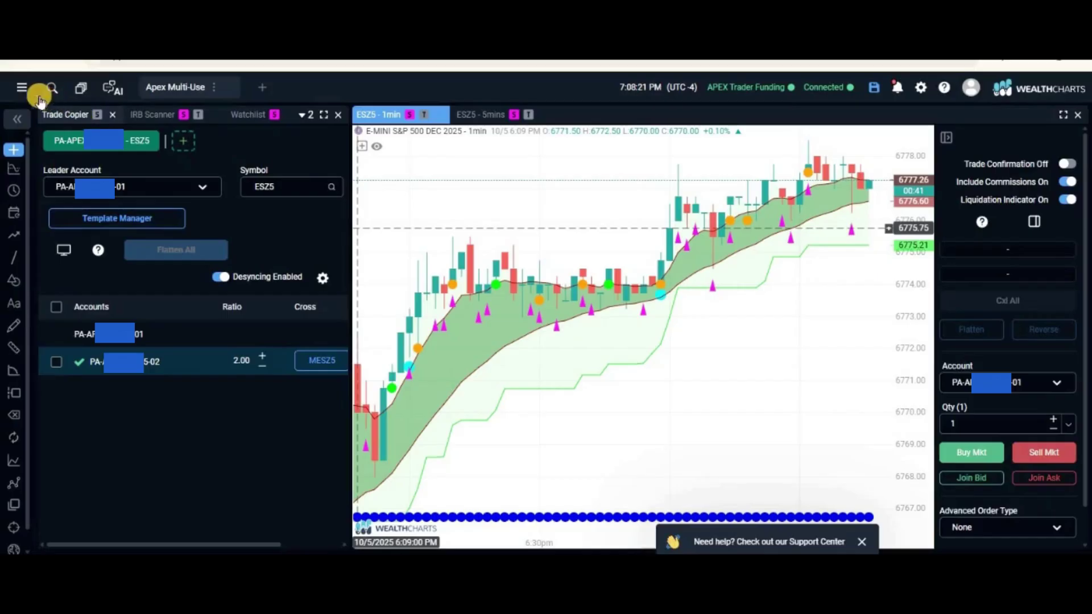
# Add a WealthChartsTV panel to the layout and maximize it to fill the workspace
pyautogui.click(22, 89)
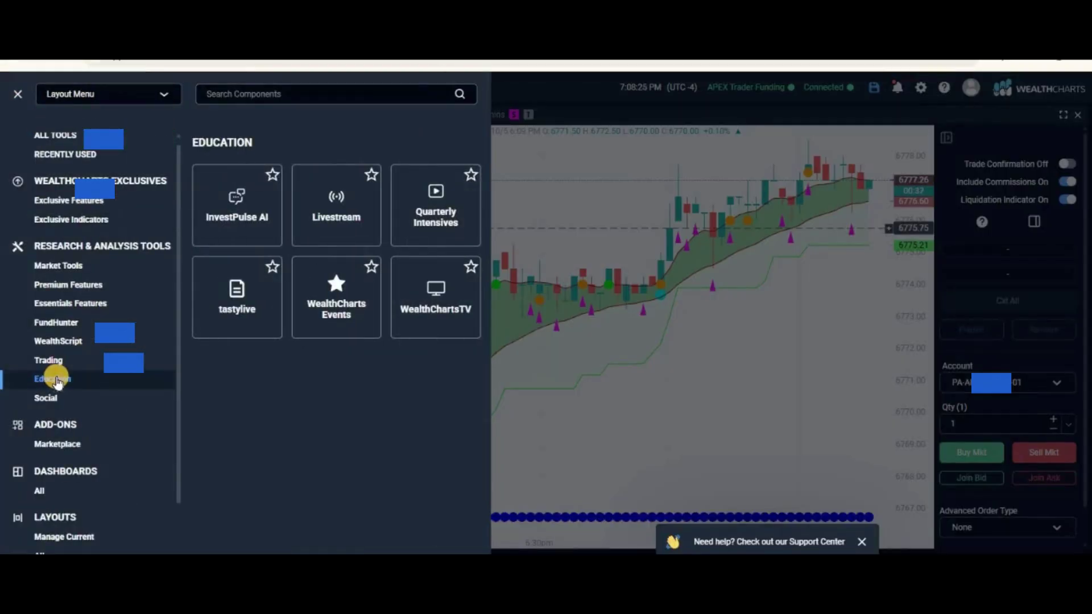
pyautogui.click(434, 298)
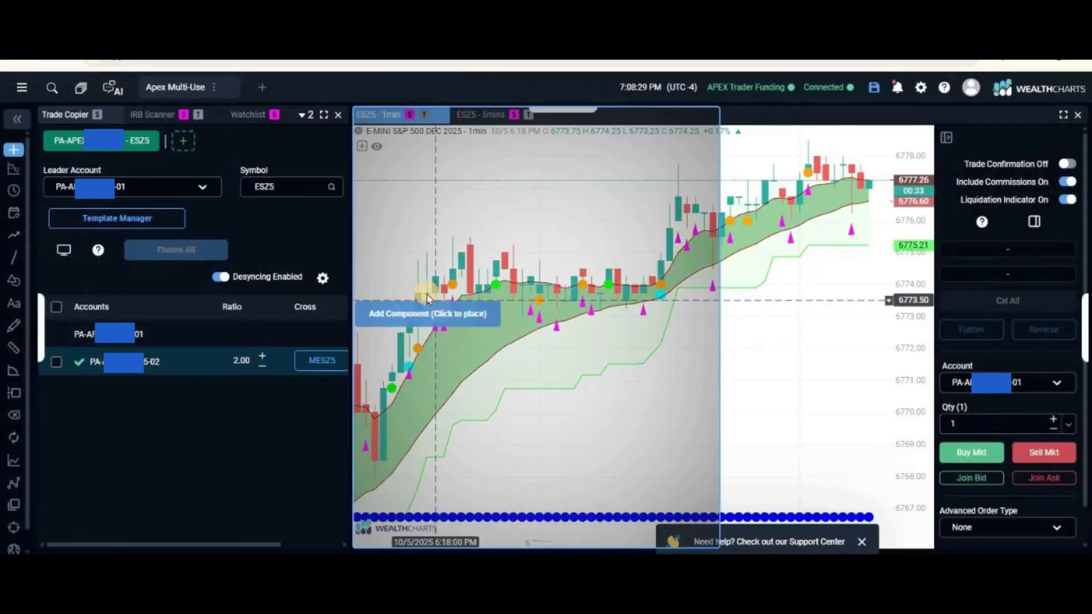
pyautogui.click(423, 295)
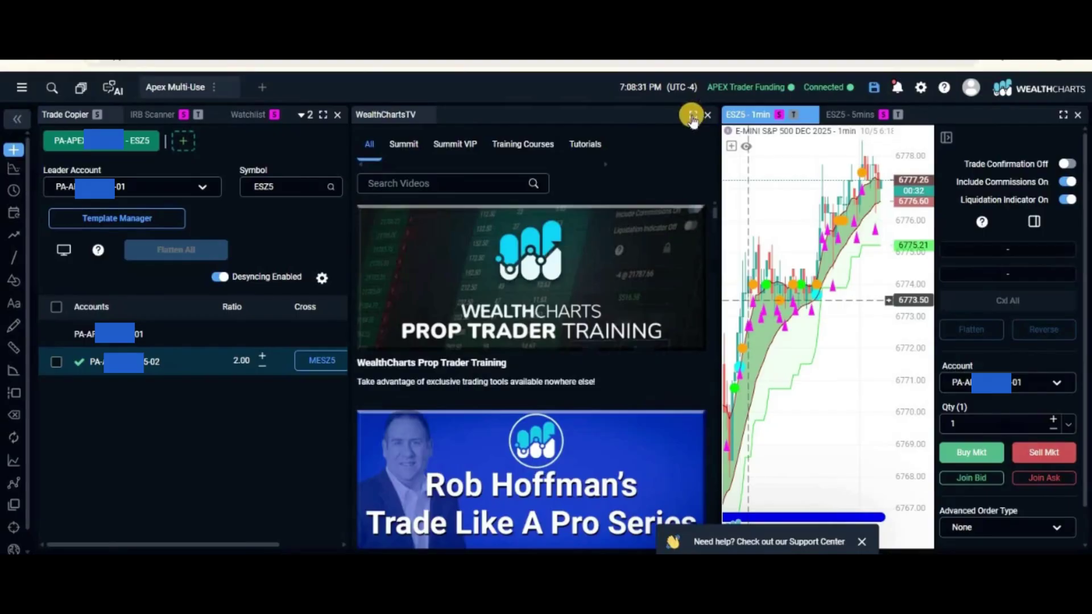
pyautogui.click(693, 115)
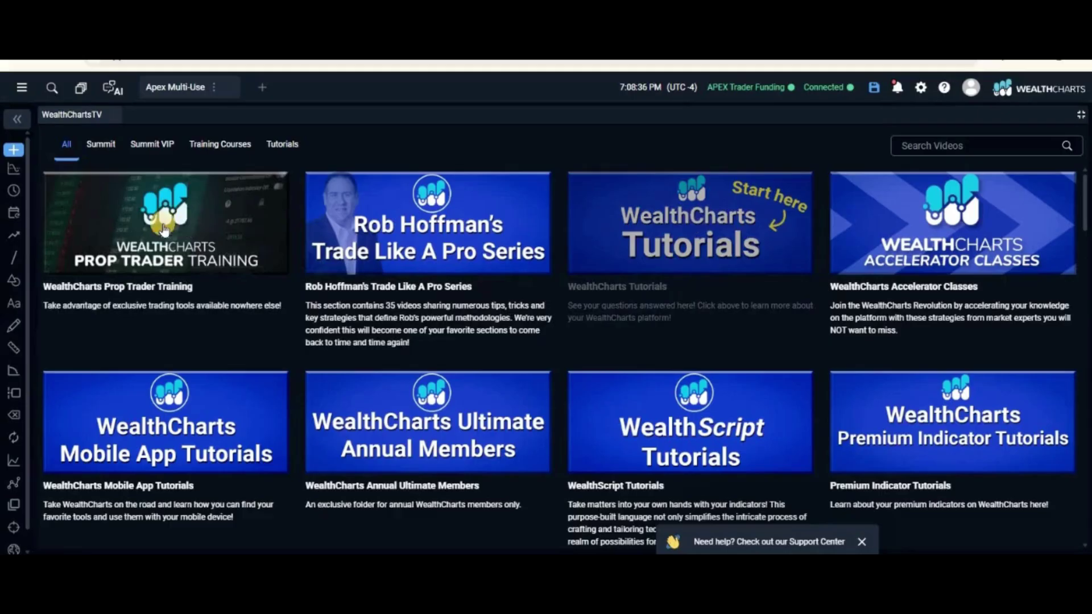
# Scroll through the library of tutorials, training series and Wealth365 Summit recordings
pyautogui.scroll(-3, 438, 302)
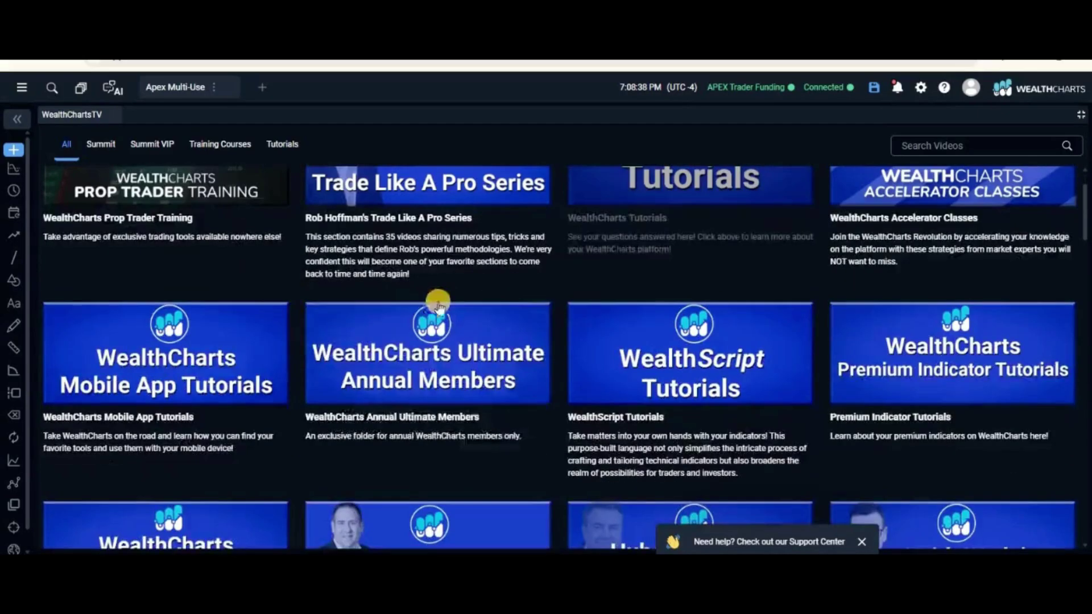
pyautogui.scroll(-10, 445, 289)
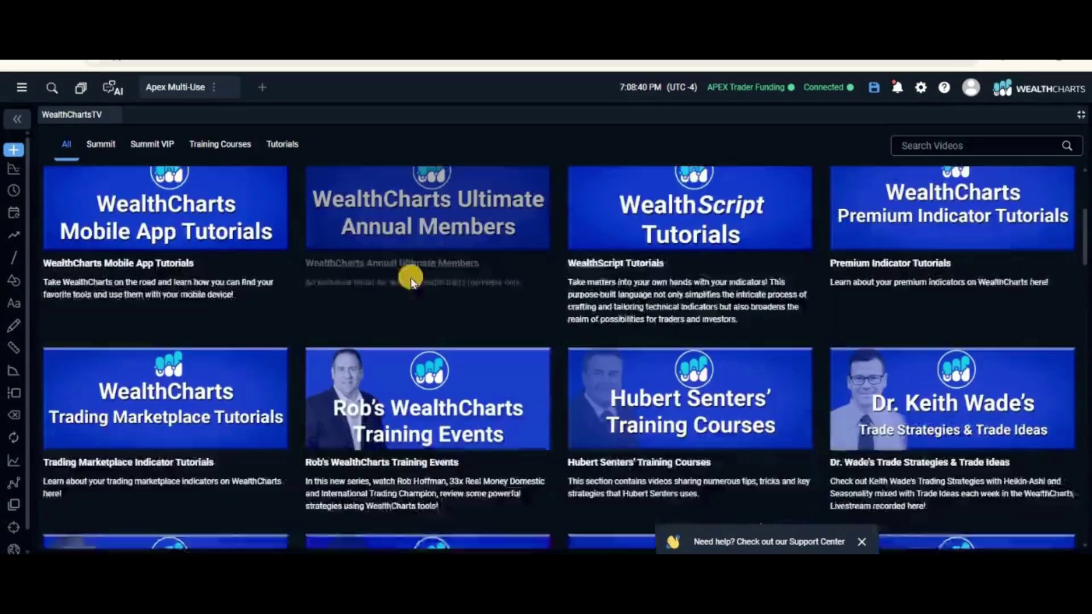
pyautogui.scroll(-4, 467, 250)
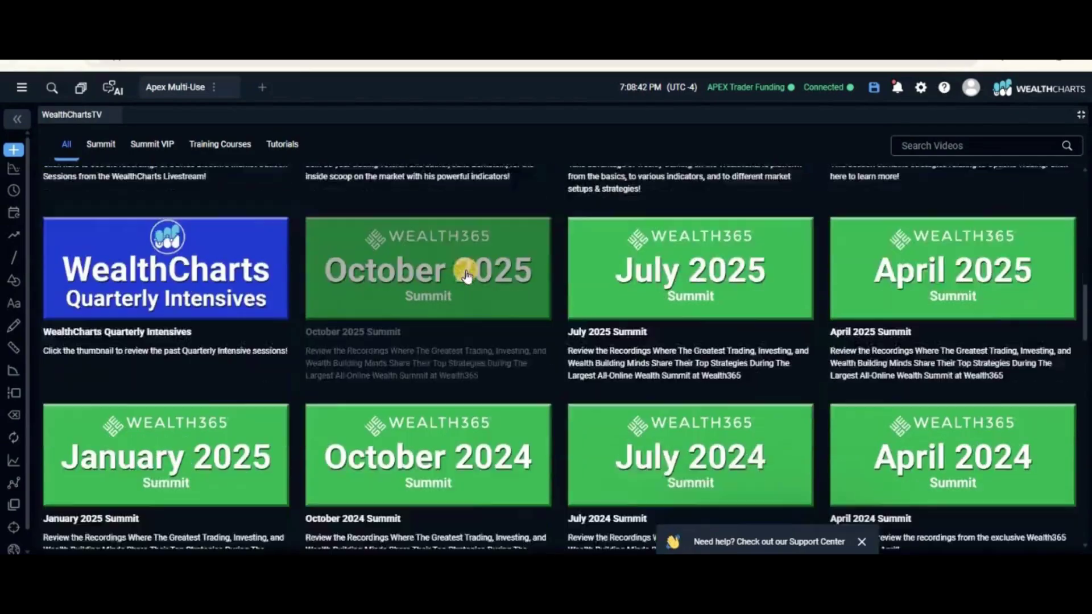
pyautogui.scroll(-4, 313, 285)
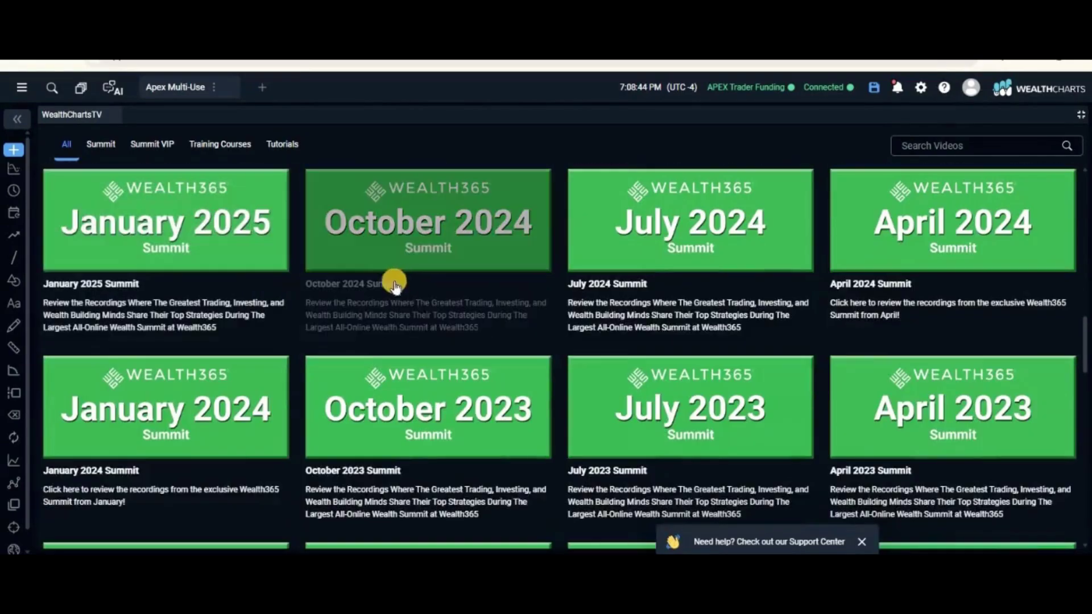
pyautogui.scroll(-3, 245, 280)
pyautogui.scroll(5, 337, 286)
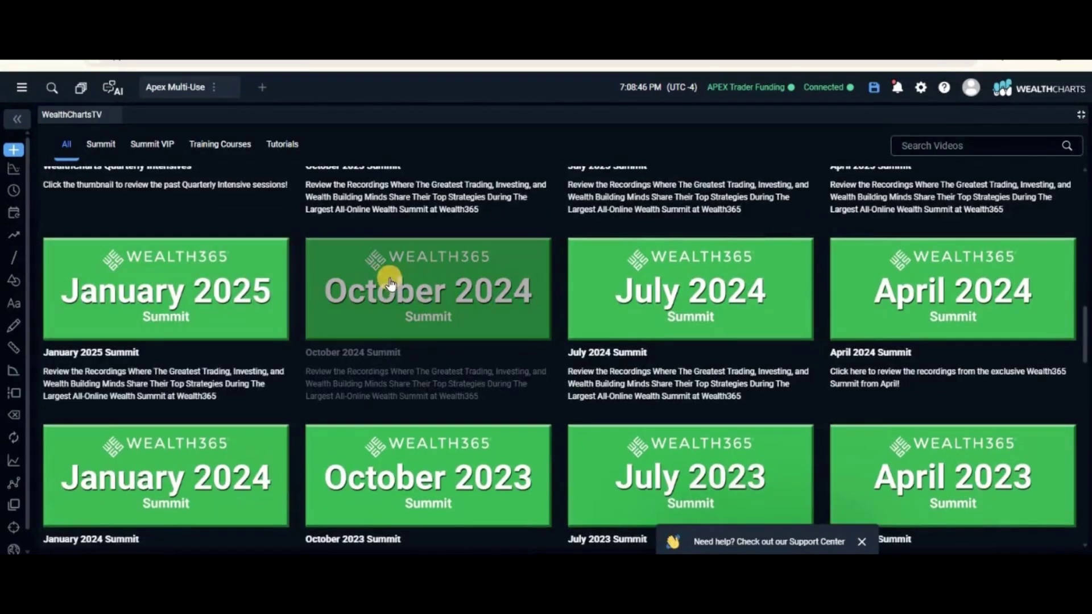
pyautogui.scroll(5, 634, 256)
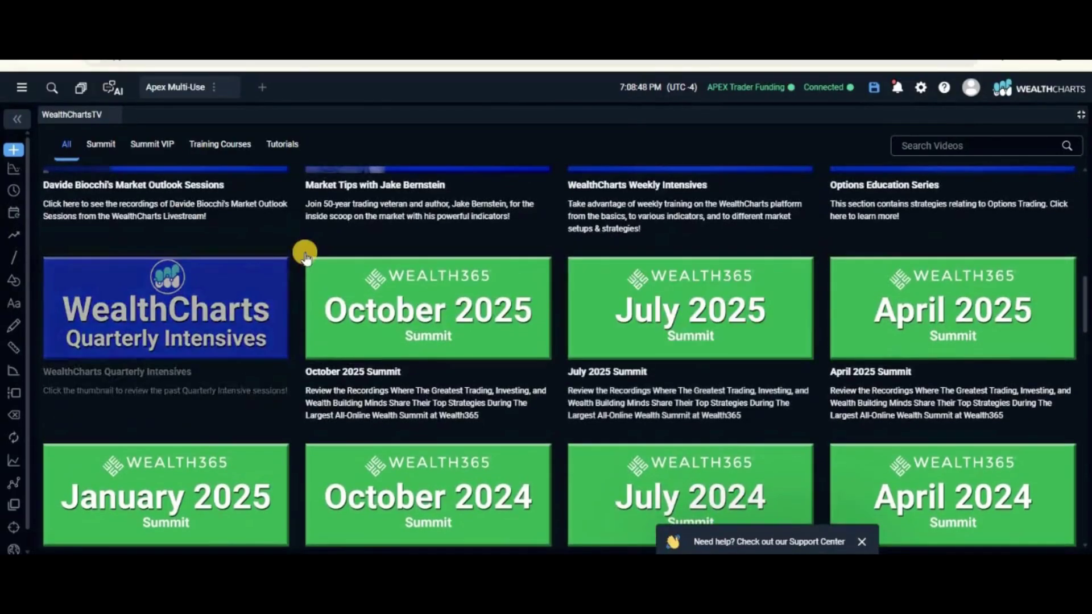
pyautogui.scroll(5, 227, 239)
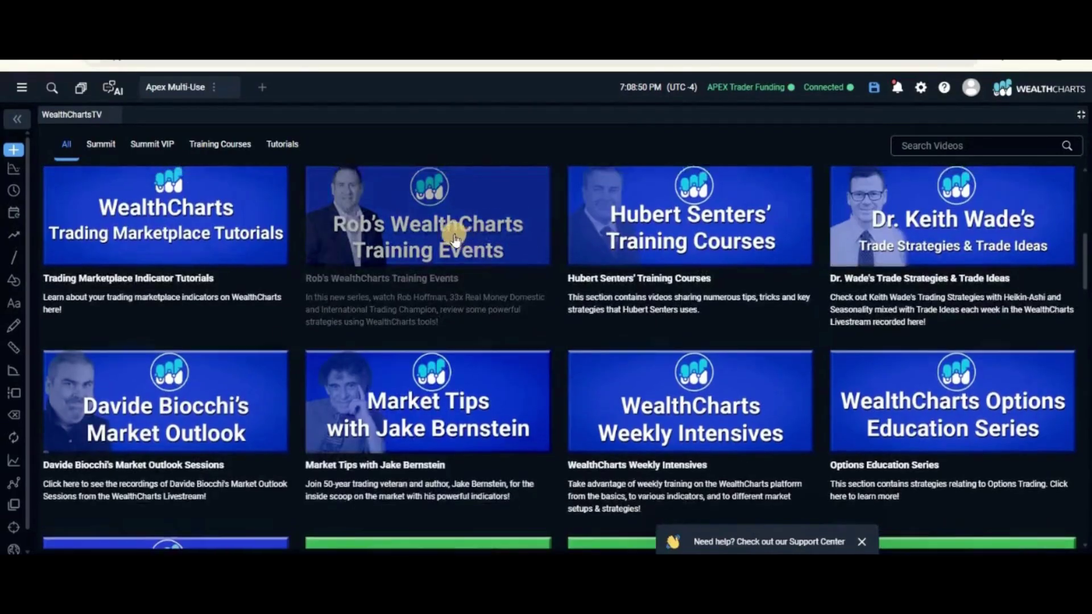
pyautogui.scroll(3, 301, 227)
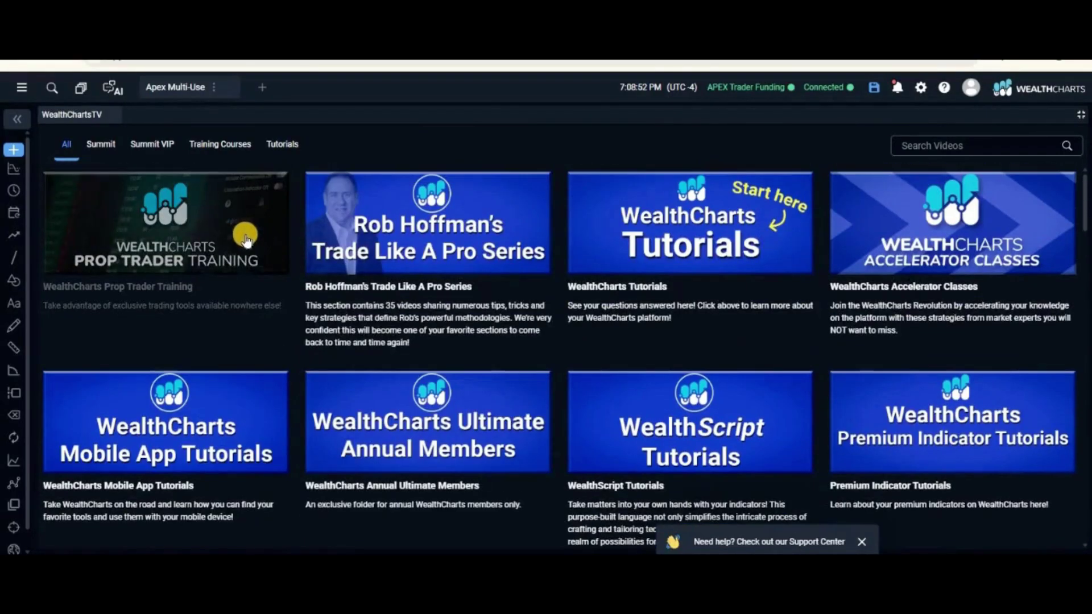